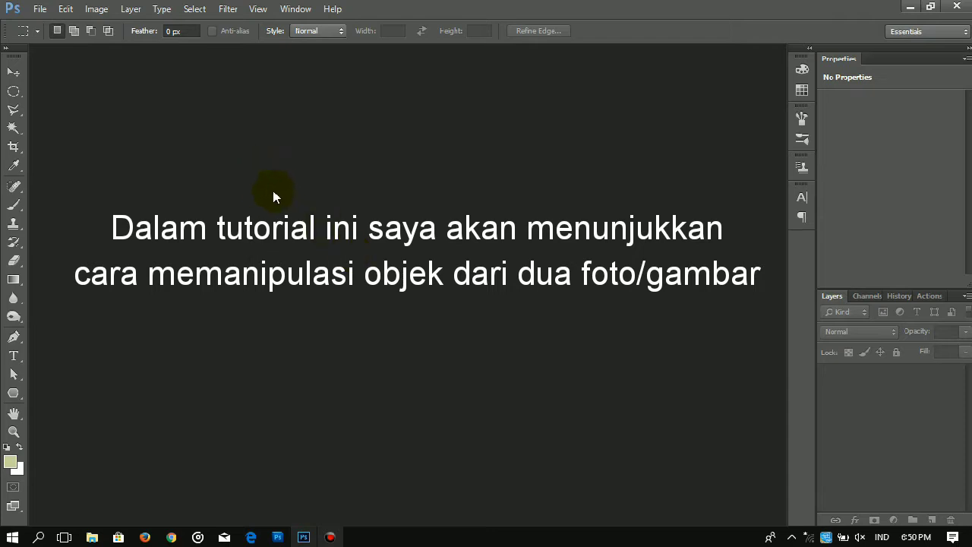
- Create a new document 1024 pixels wide and 768 pixels high at a resolution of 72 pixels/inch
left_click(40, 11)
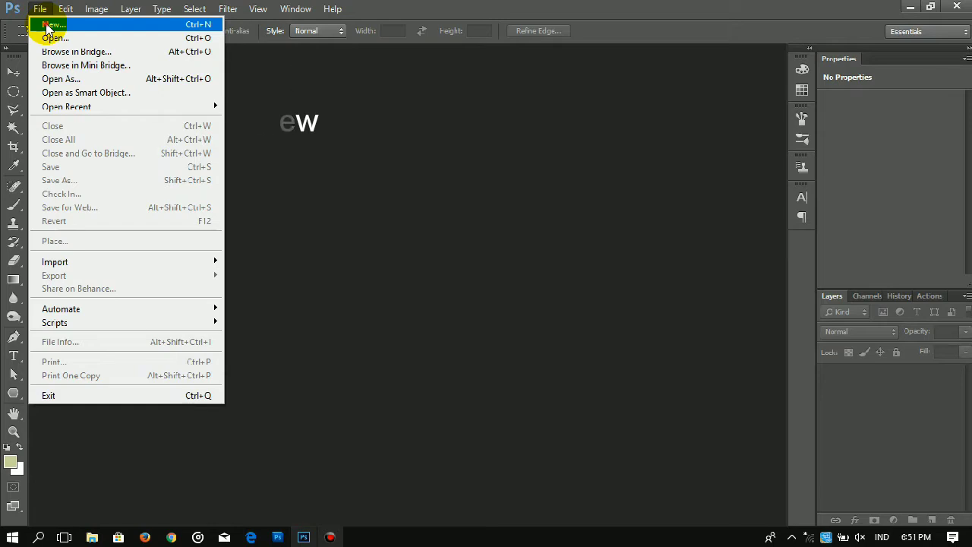
left_click(47, 25)
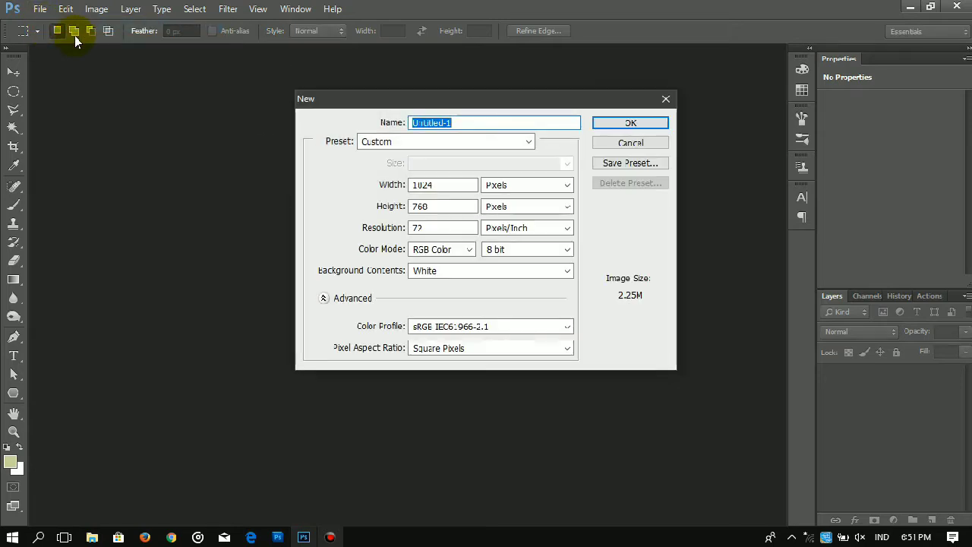
left_click(443, 184)
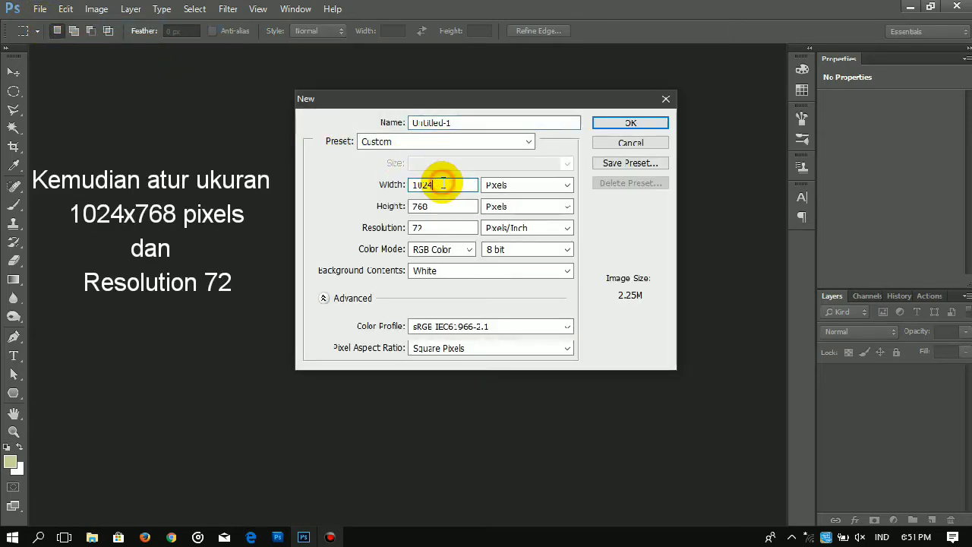
left_click_drag(443, 185, 416, 227)
left_click(433, 206)
left_click(433, 228)
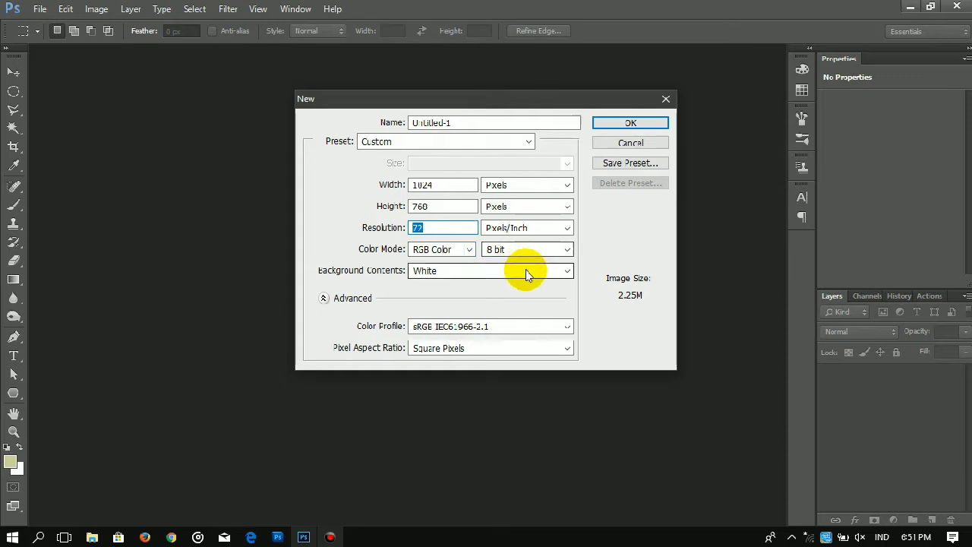
left_click(601, 126)
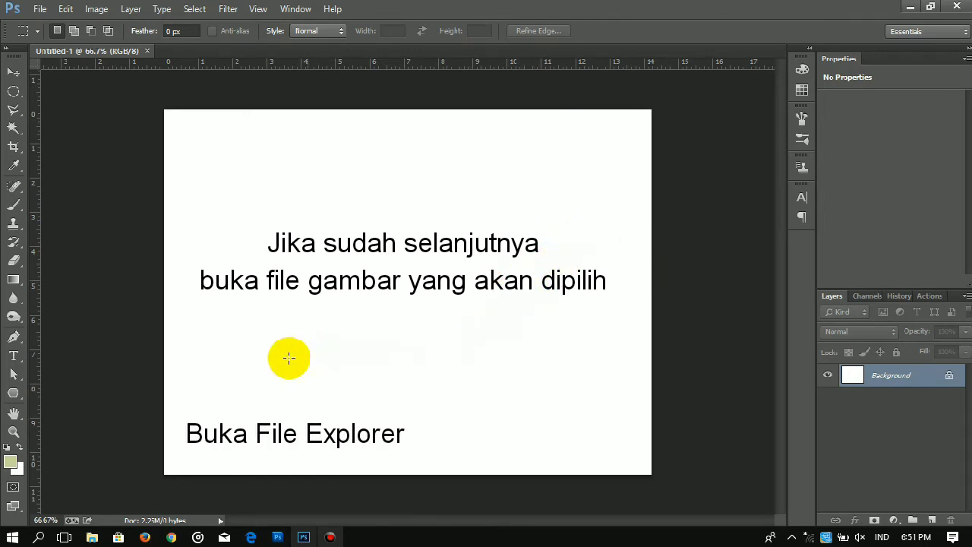
- Place the crocodile-1340779.jpg and frog-1246968.jpg images from the bahan pertemuan 3 folder into the new document
left_click(90, 537)
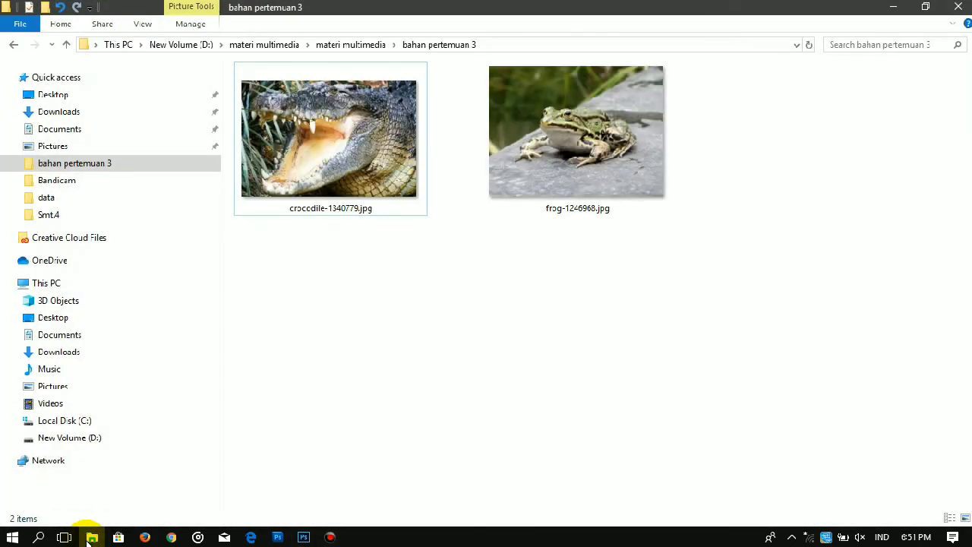
left_click(300, 181)
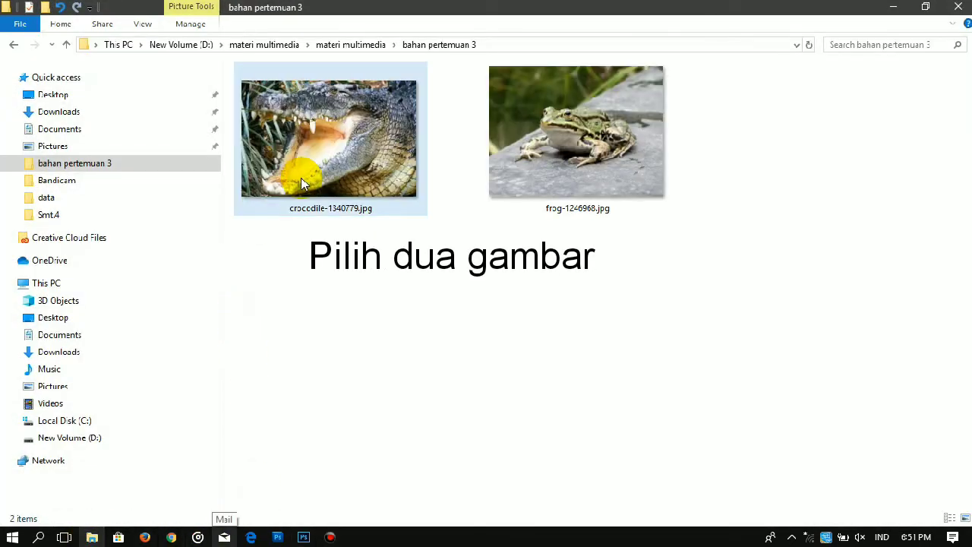
left_click(300, 183)
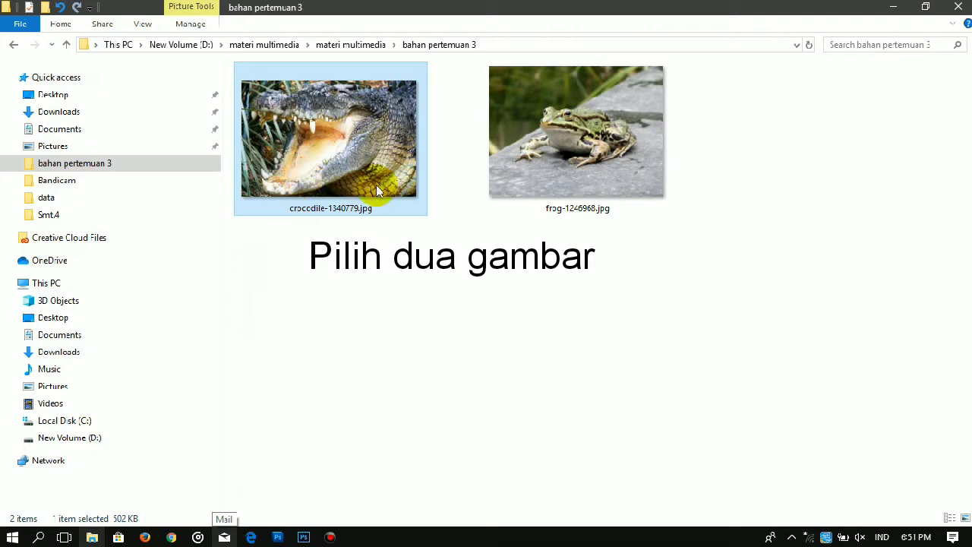
left_click(552, 182, "ctrl")
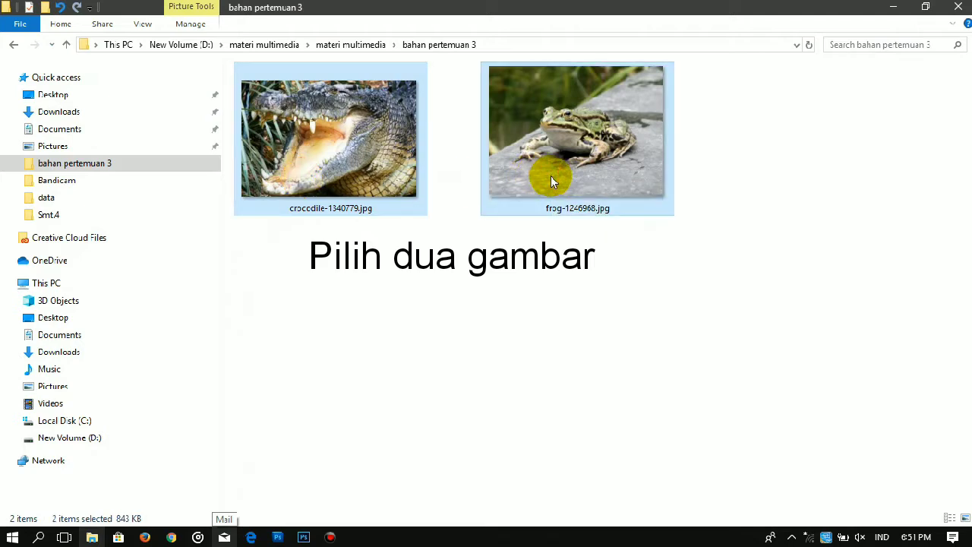
left_click_drag(550, 176, 343, 297)
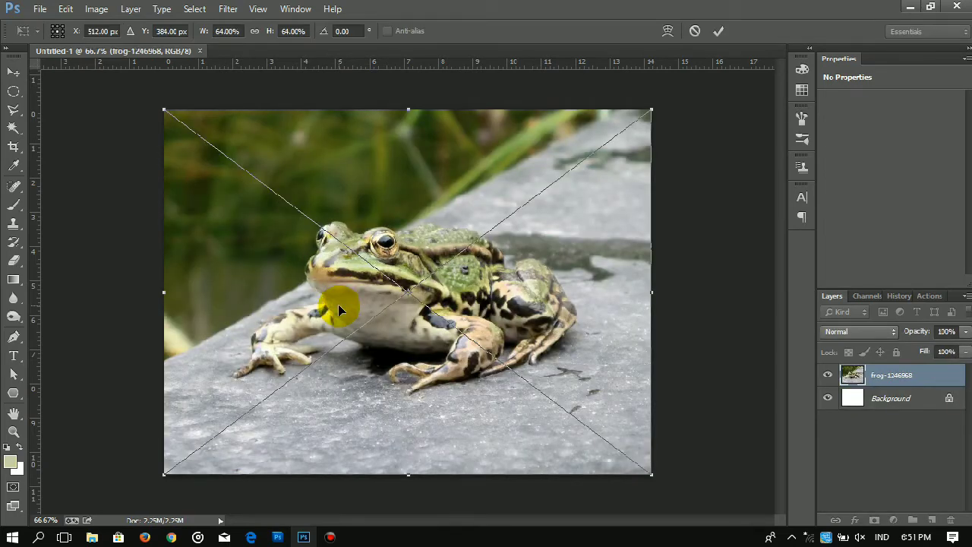
double_click(339, 306)
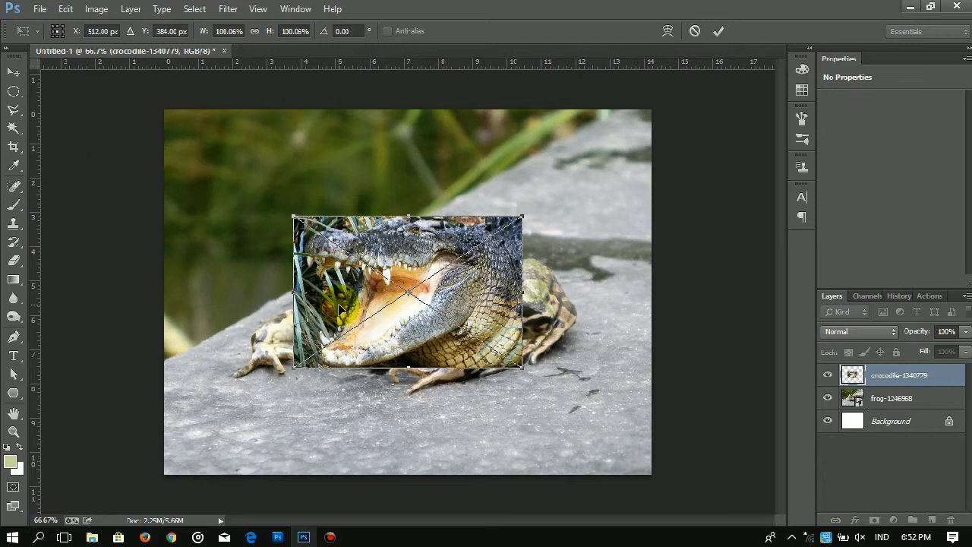
key("Return")
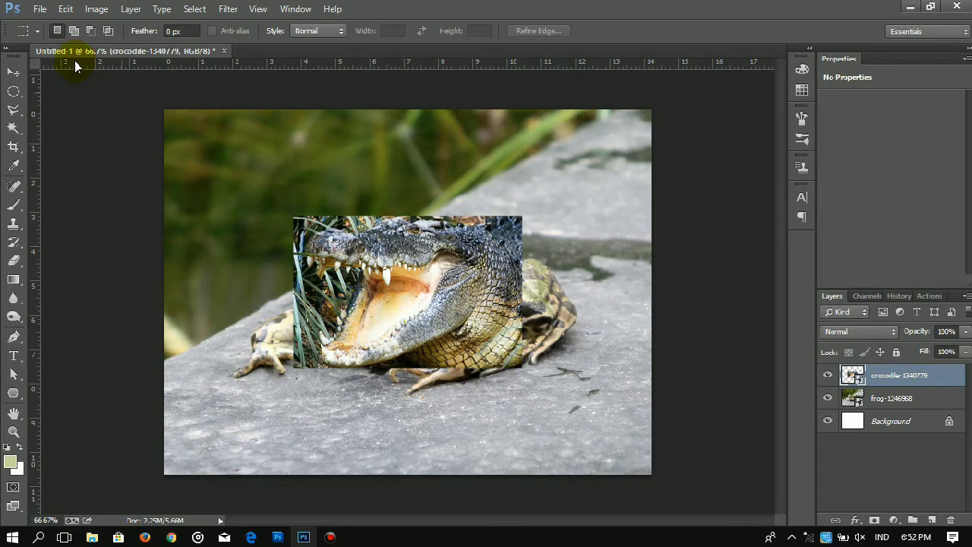
- Move the crocodile image over the frog's head and hide the frog layer
left_click(19, 73)
left_click_drag(416, 260, 354, 273)
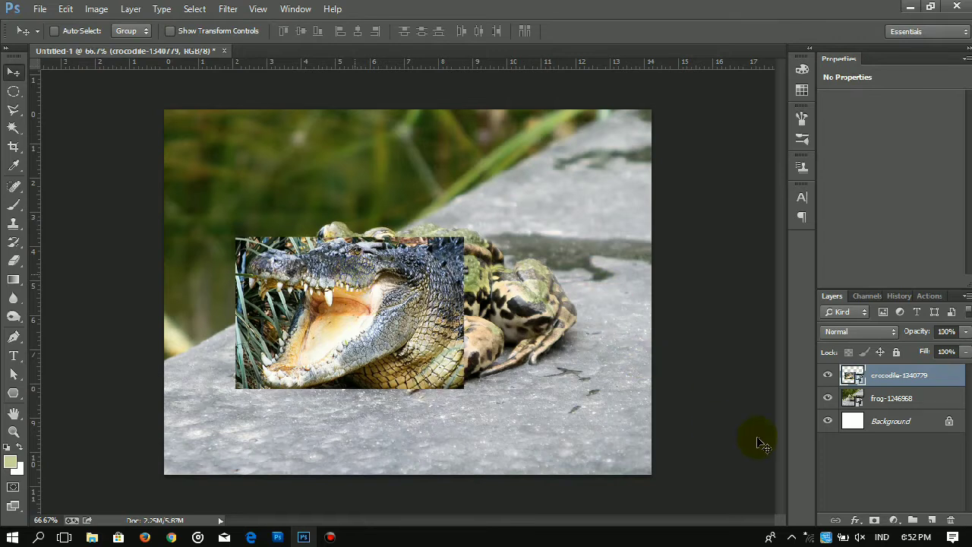
left_click(831, 402)
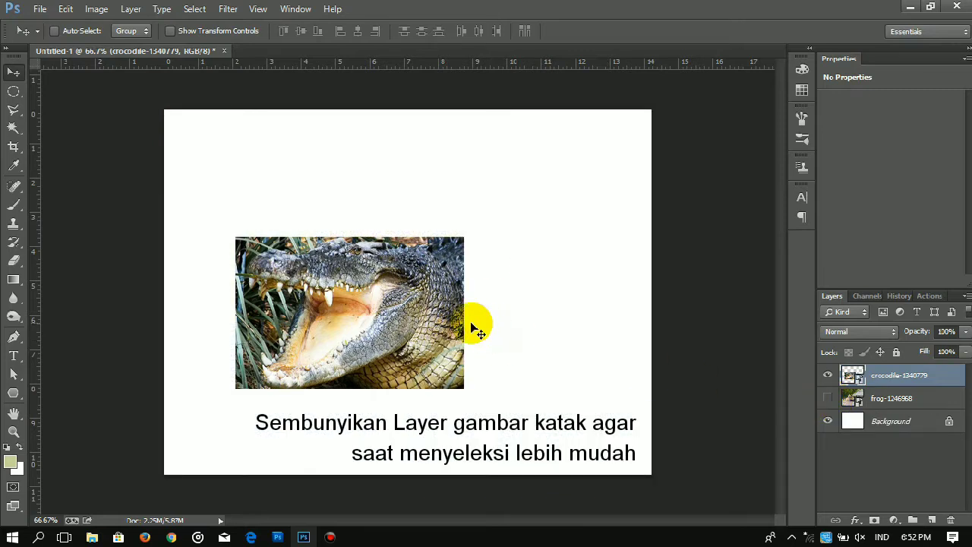
- Start a Pen tool path on the crocodile at the lower jaw's rear teeth, following the mouth's far edge up to the upper jaw
left_click(13, 433)
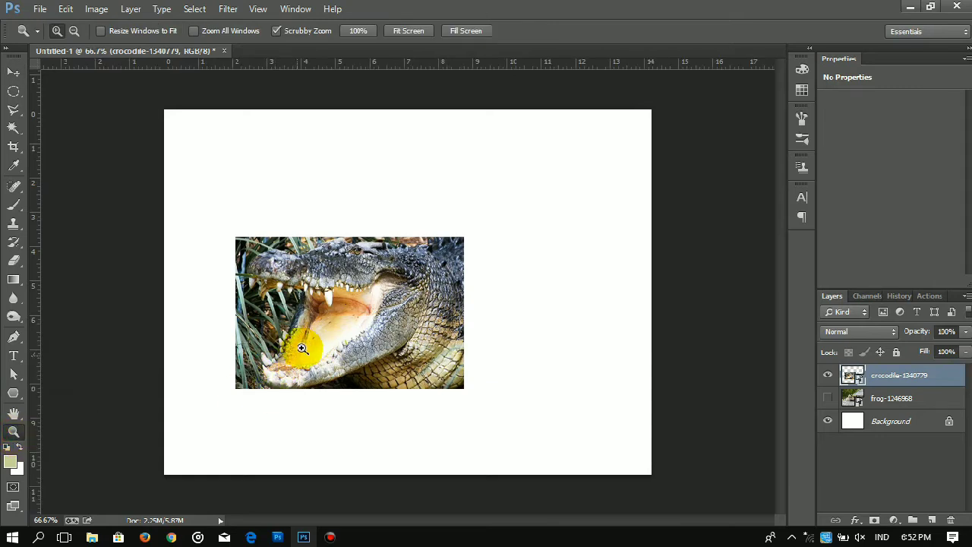
left_click(310, 324)
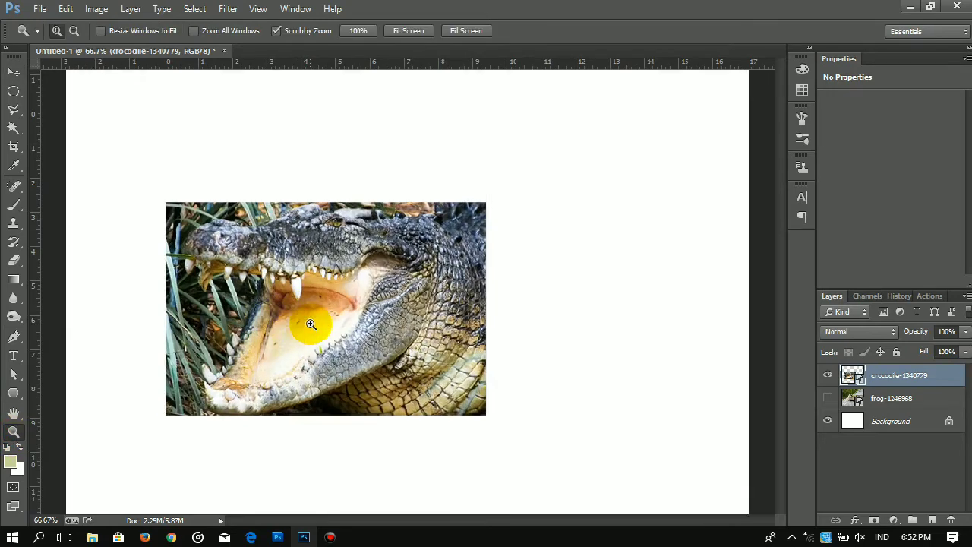
left_click(310, 322)
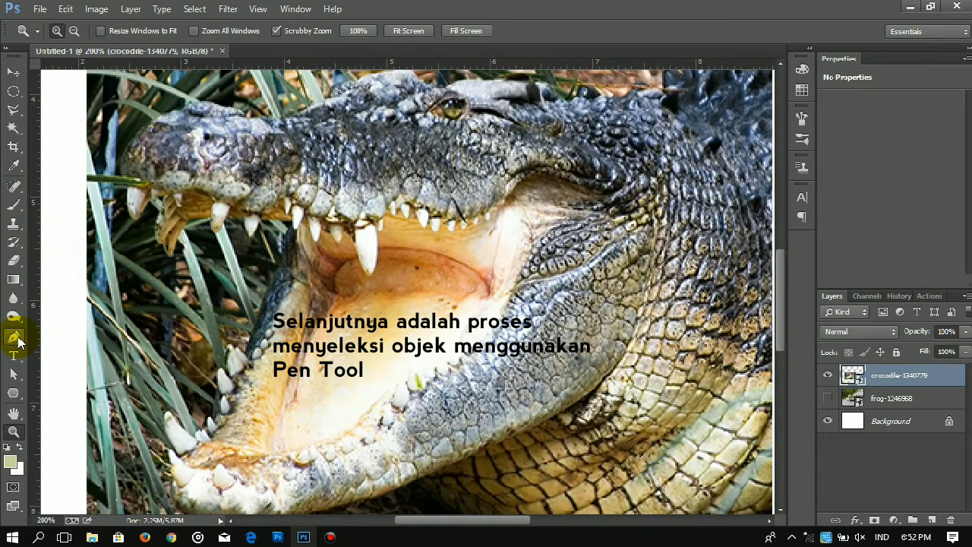
left_click(18, 338)
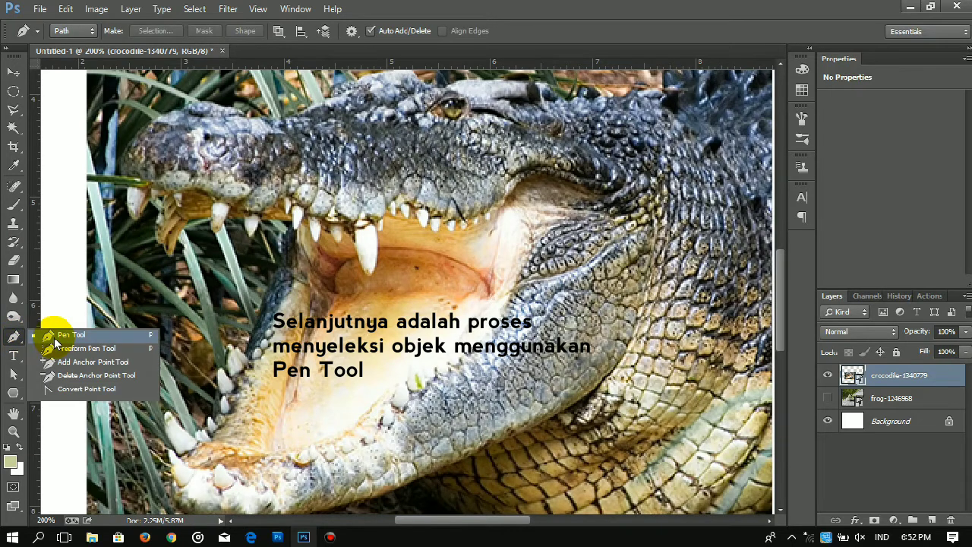
left_click(54, 337)
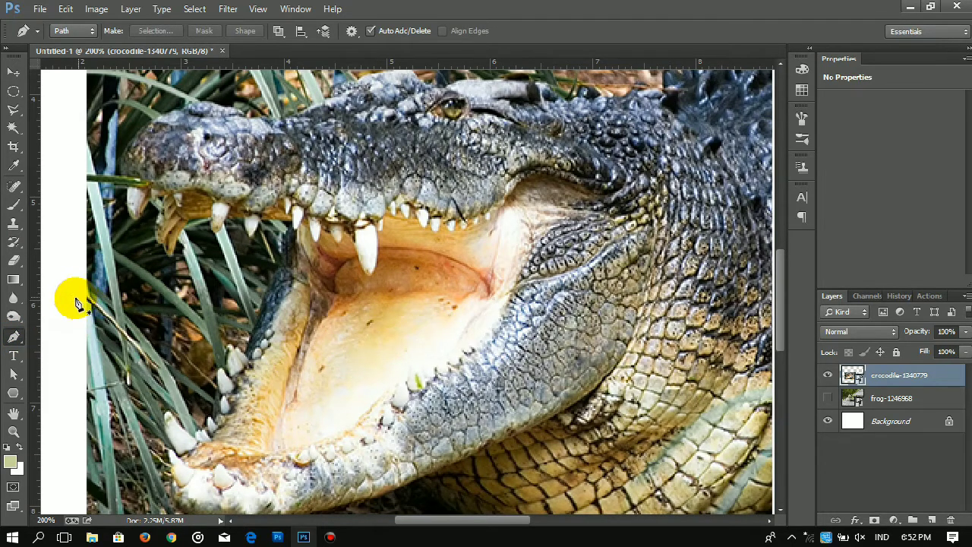
left_click(248, 347)
left_click(277, 291)
left_click(289, 229)
left_click(289, 228)
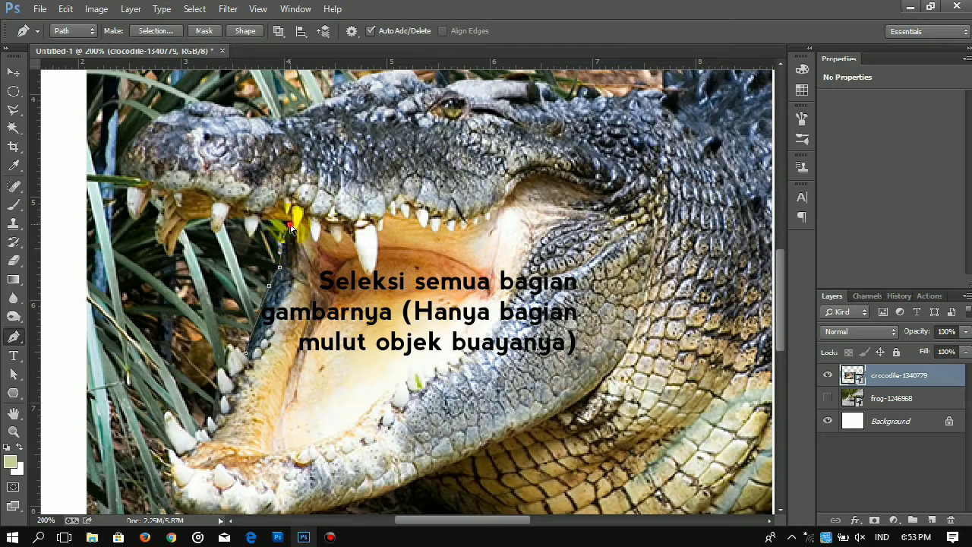
- Continue the path around the upper jaw's front teeth and over the crocodile's snout
left_click(244, 219)
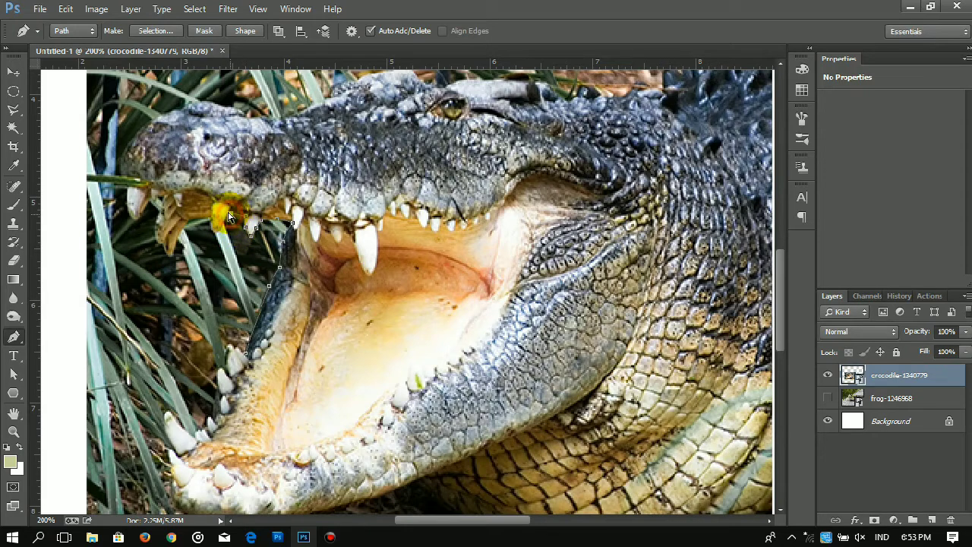
left_click(221, 224)
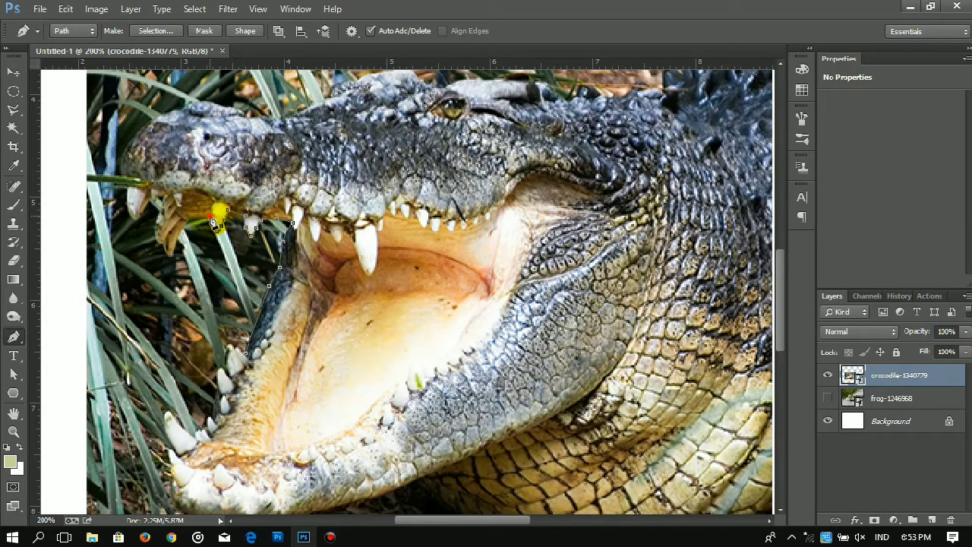
left_click(160, 225)
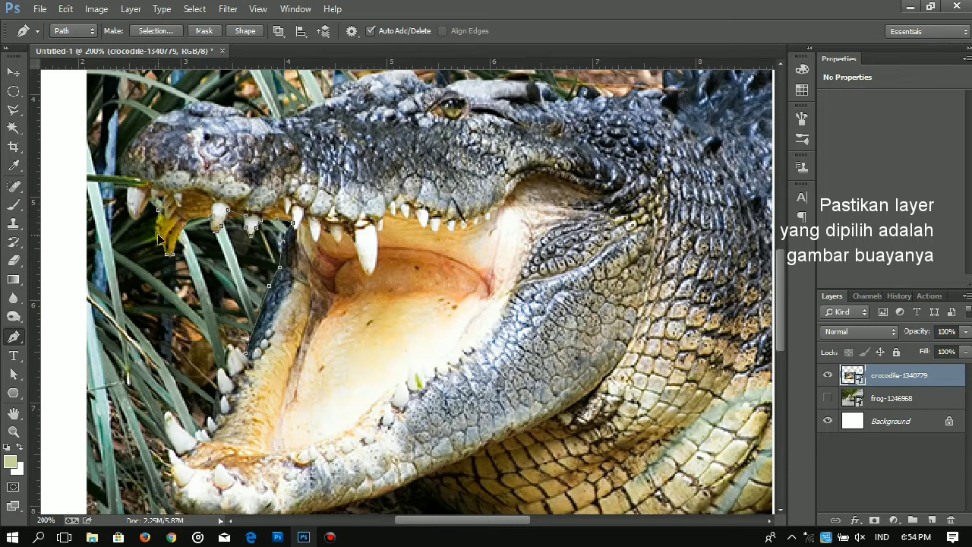
left_click(128, 185)
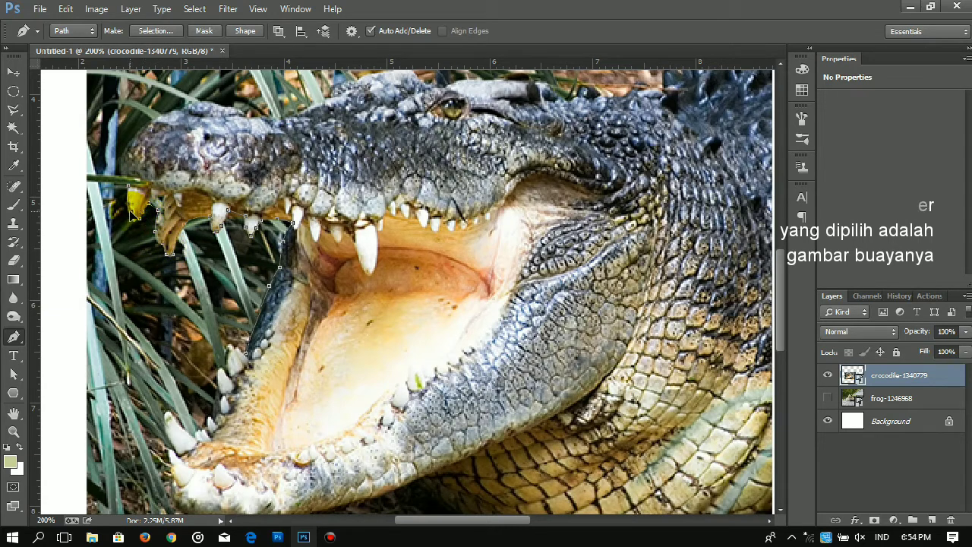
left_click_drag(183, 135, 105, 160)
left_click(126, 152)
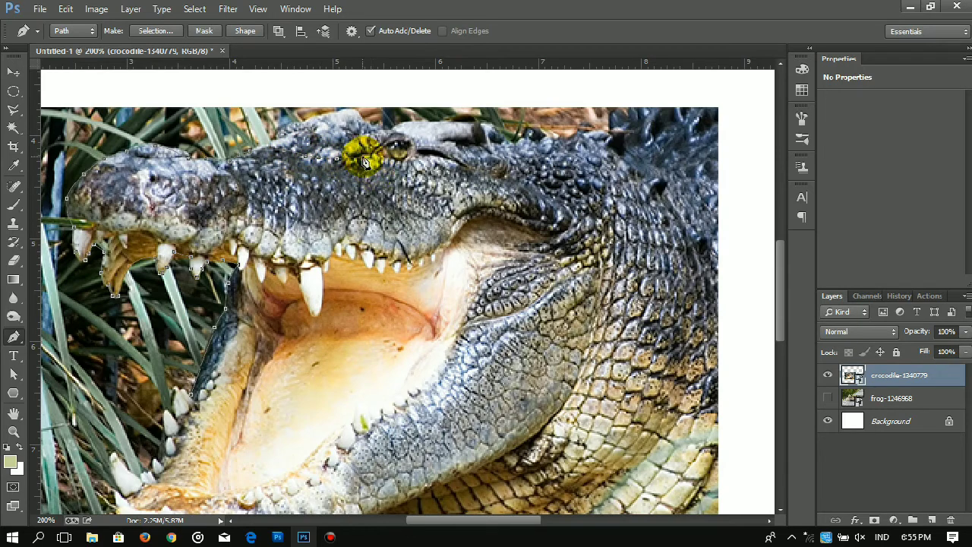
- Show the frog layer to compare the crocodile's position with the frog, and hide it again
left_click(827, 398)
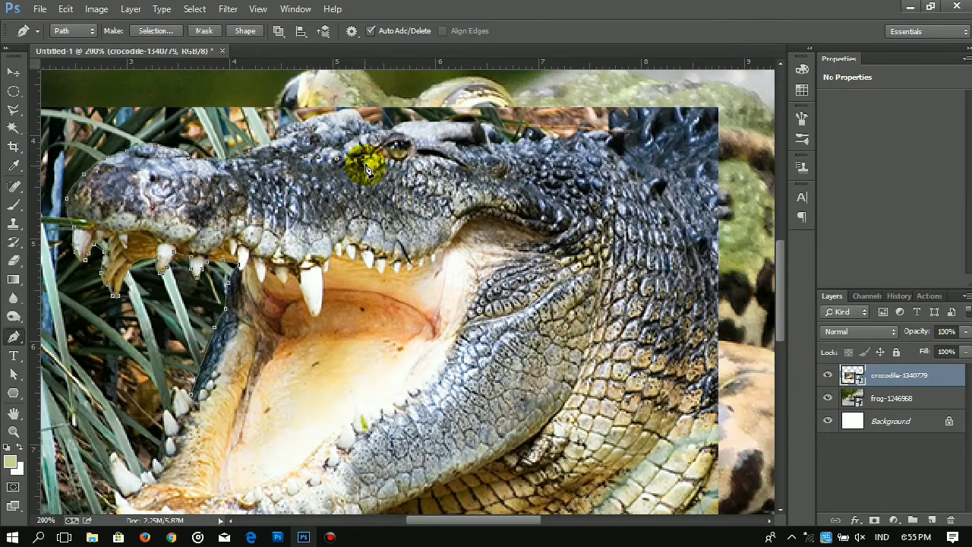
key("v")
mouse_move(491, 233)
left_mouse_down()
mouse_move(498, 225)
mouse_move(494, 233)
left_mouse_up()
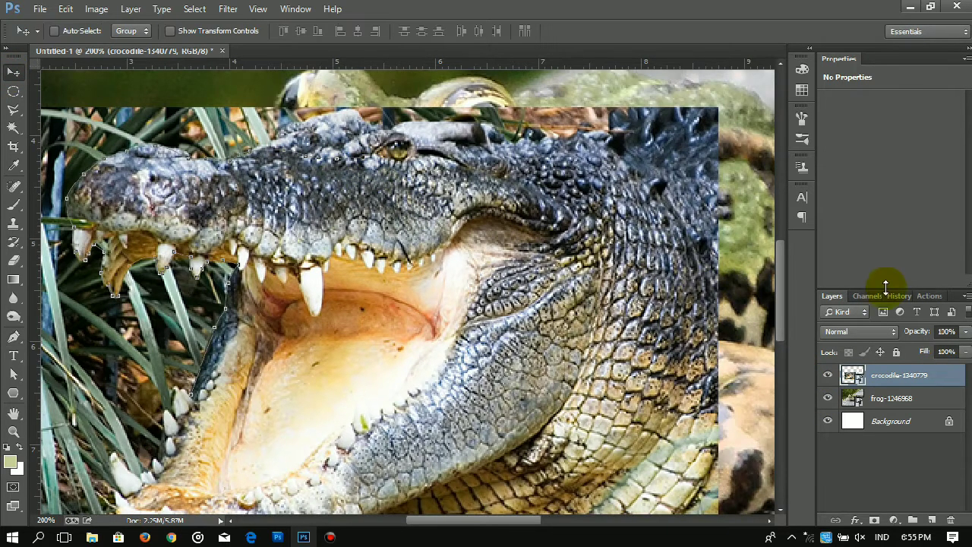
left_click(827, 398)
- Continue the path behind the crocodile's eye, down the back of the jaw and along the lower jaw's underside
left_click(13, 336)
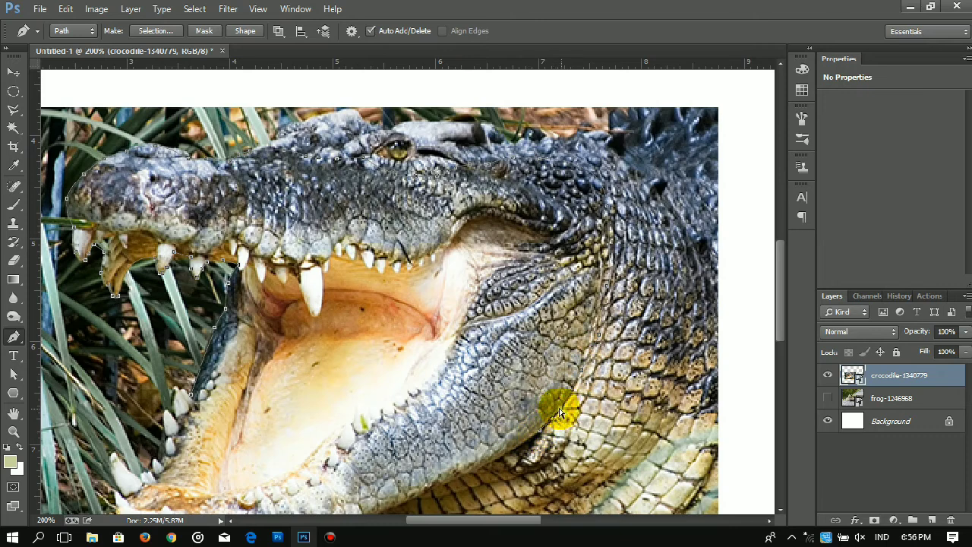
scroll(560, 401, "down", 3)
scroll(559, 401, "left", 1)
left_click(296, 436)
left_click_drag(417, 388, 434, 386)
left_click_drag(519, 350, 528, 347)
left_click(324, 427)
left_click_drag(296, 436, 243, 438)
- Continue the path around the chin and the lower jaw's teeth back to its starting point
left_click(289, 434)
left_click(210, 436)
left_click(182, 390)
left_click_drag(196, 413, 185, 424)
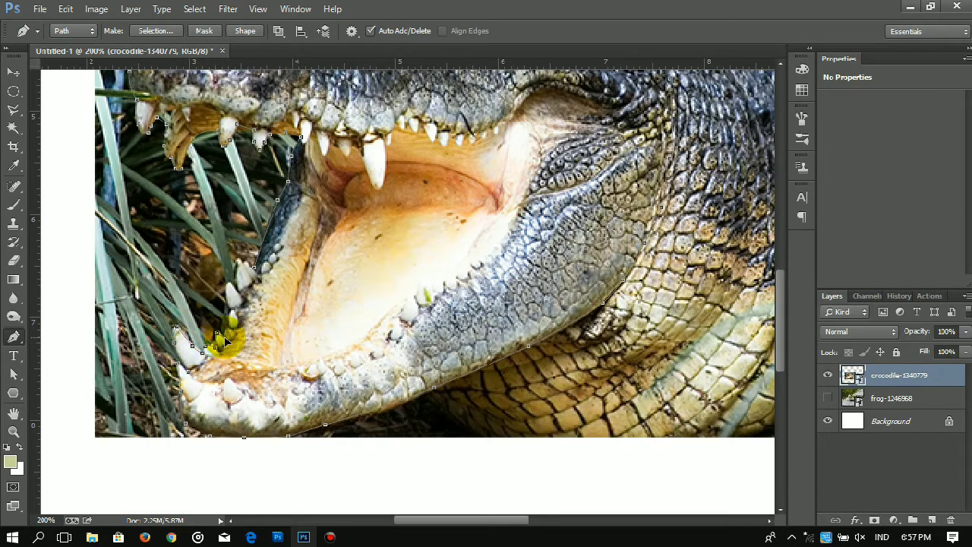
double_click(226, 300, "ctrl")
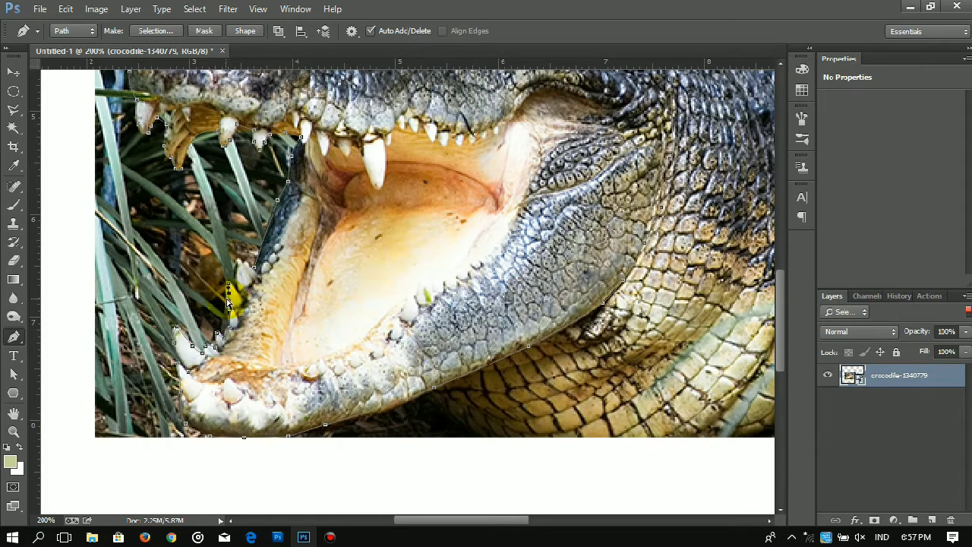
left_click(968, 311)
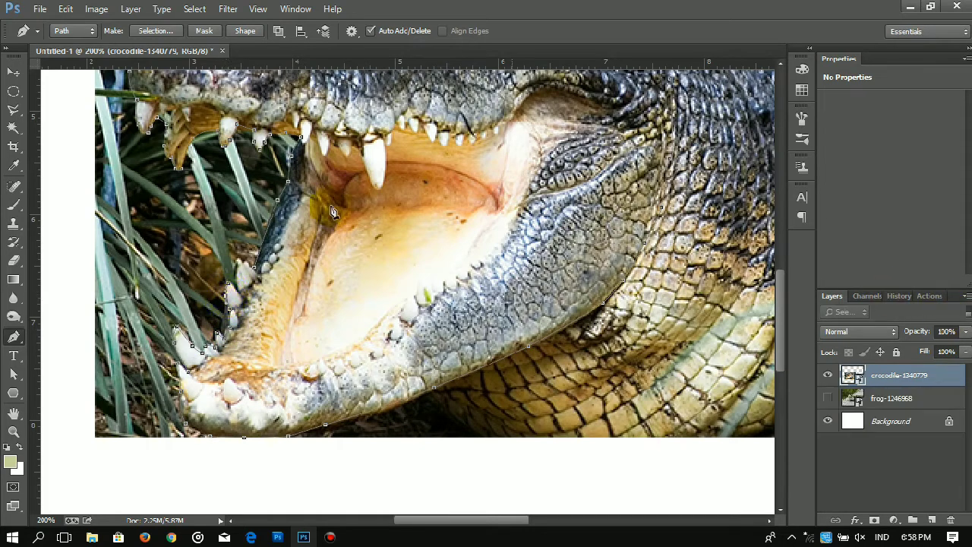
left_click(243, 264)
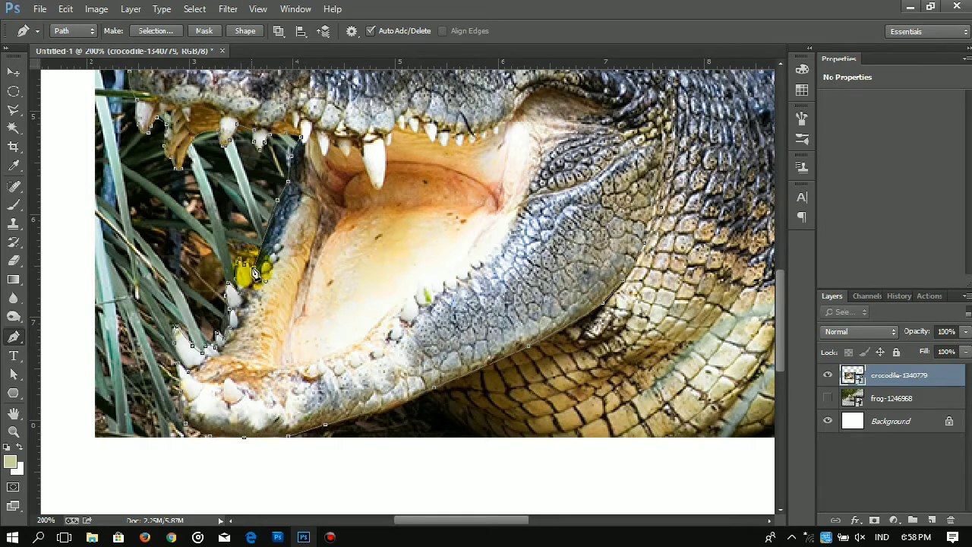
- Turn the closed path around the crocodile's mouth into a new selection with a feather radius of 2 pixels
key("z")
right_click(354, 251)
left_click(379, 254)
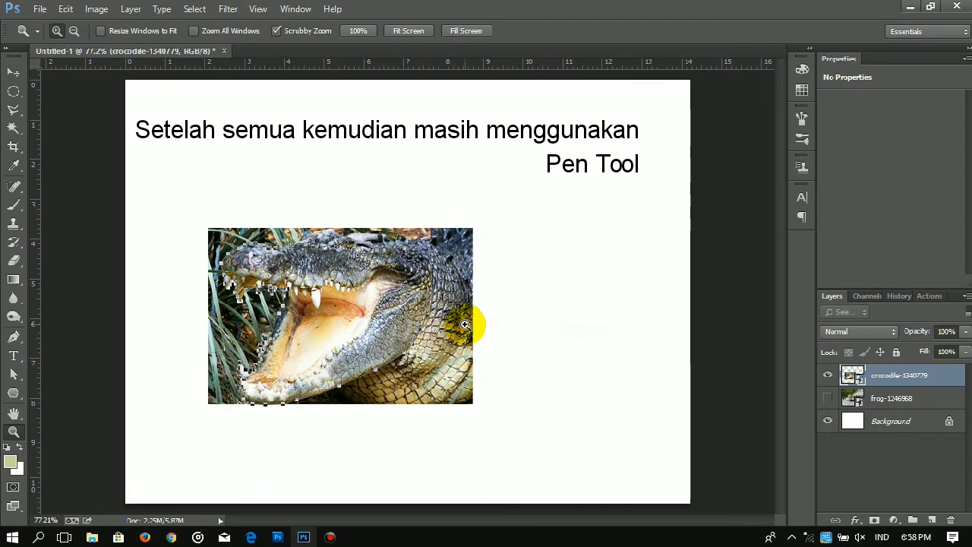
left_click(13, 336)
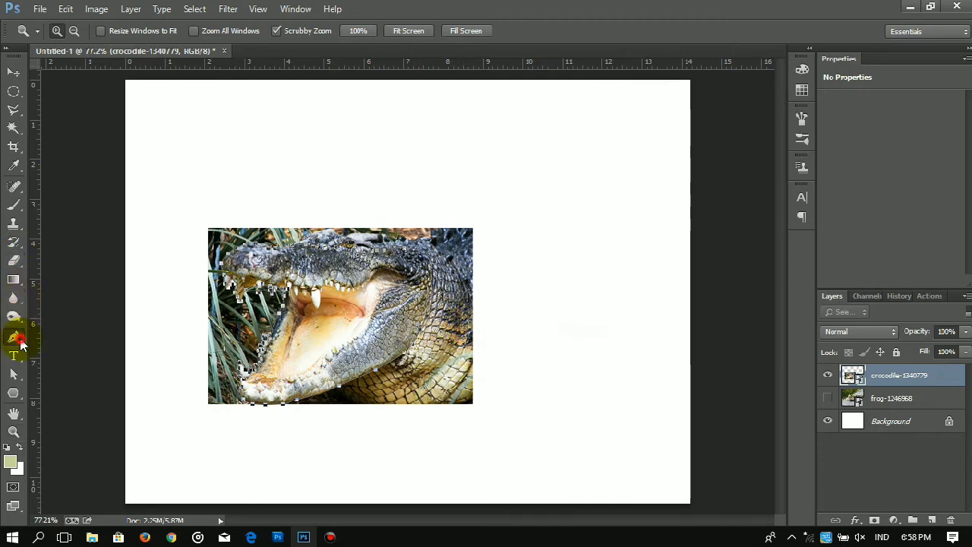
right_click(306, 317)
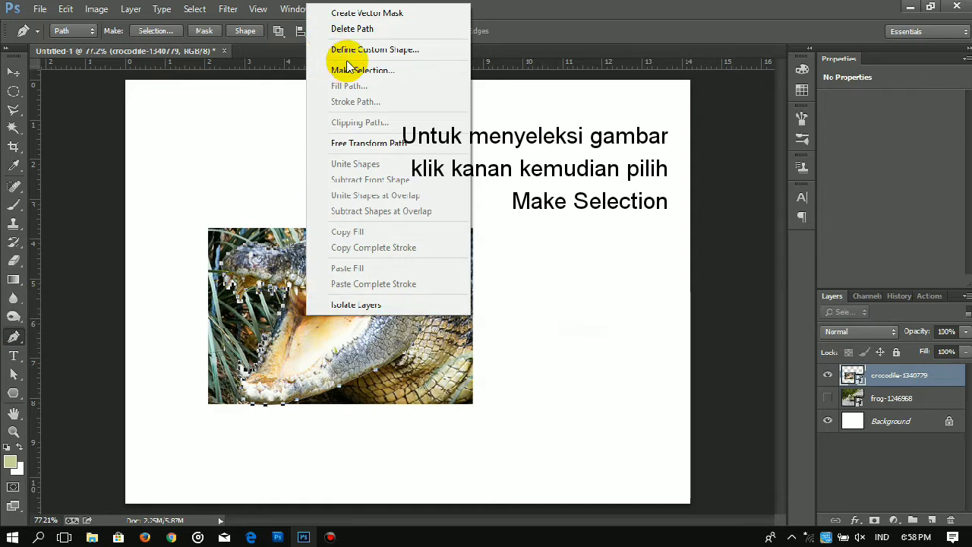
left_click(390, 72)
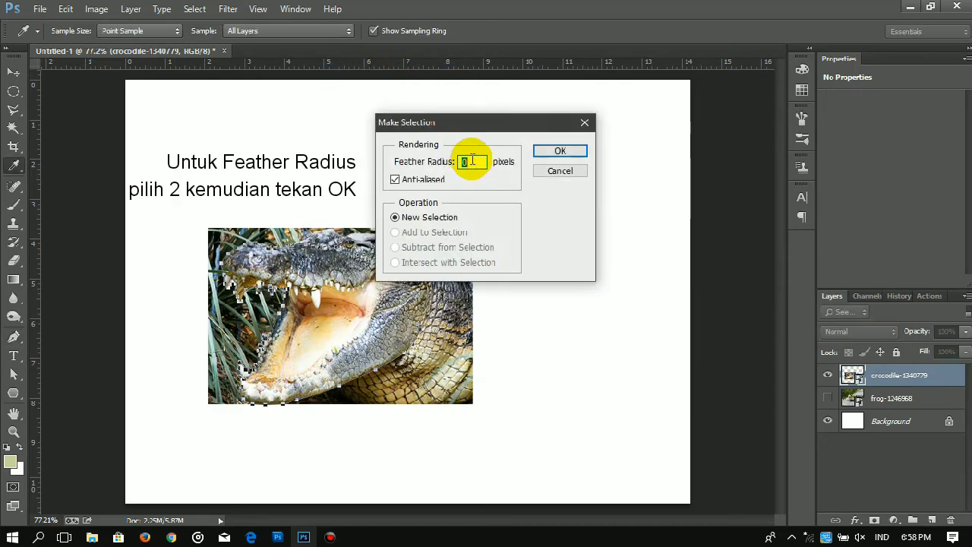
type("2")
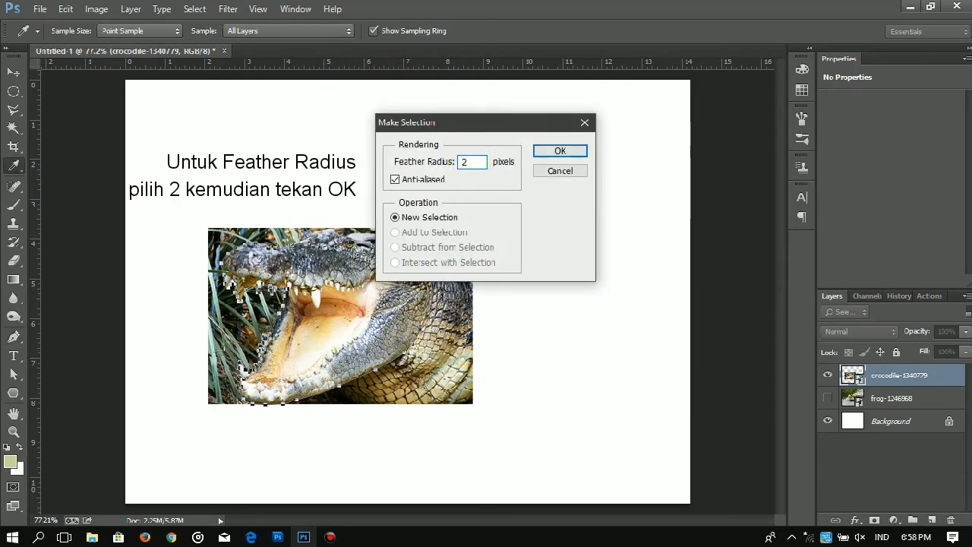
left_click(544, 153)
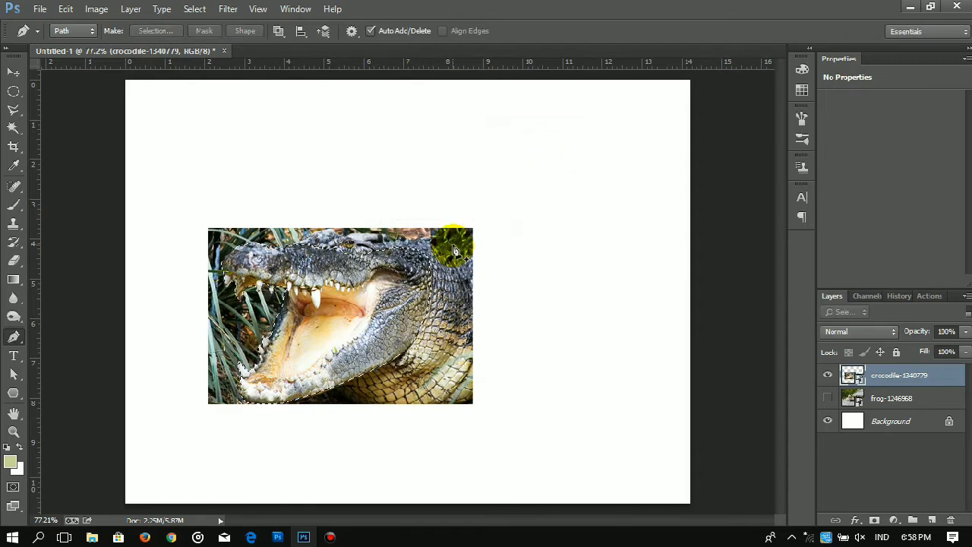
- Invert the selection so it covers everything outside the crocodile's mouth
right_click(389, 296)
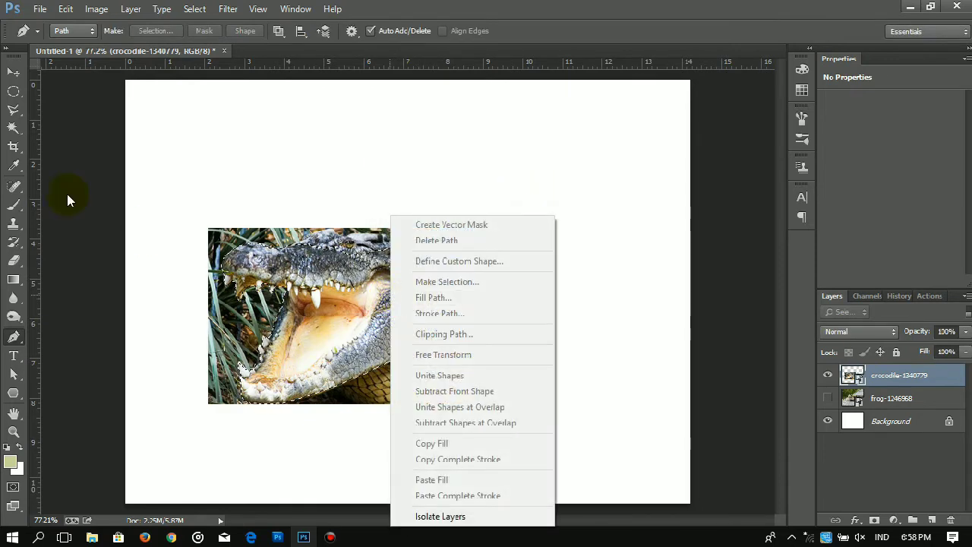
key("Escape")
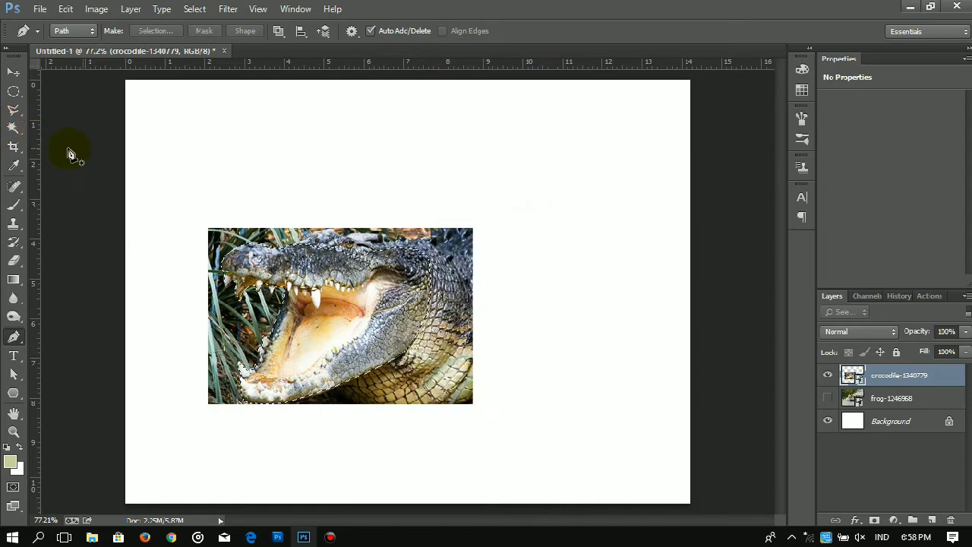
left_click(11, 129)
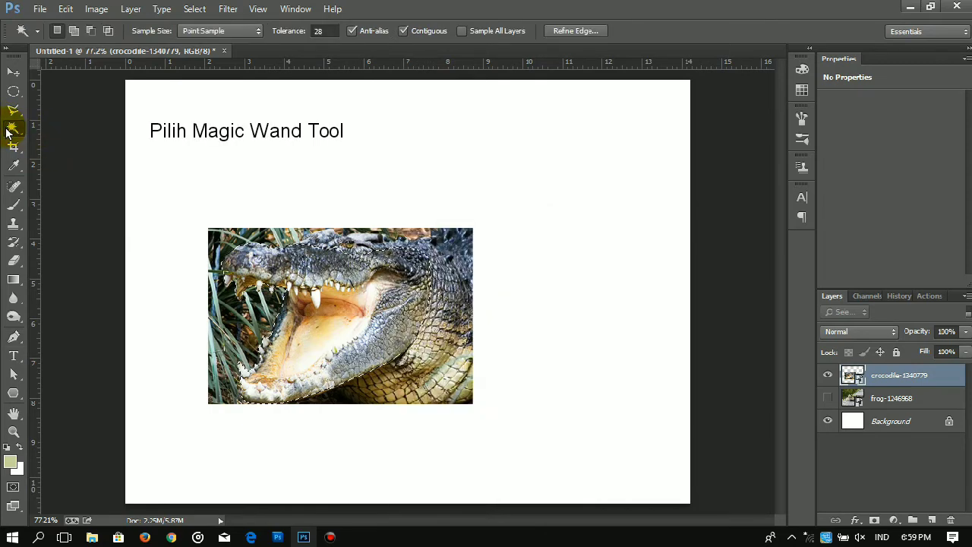
right_click(311, 274)
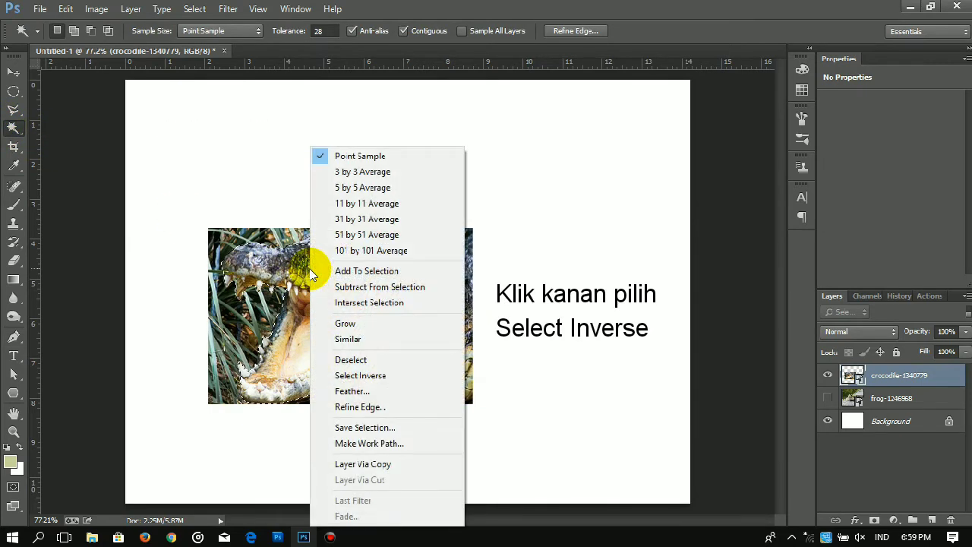
left_click(334, 375)
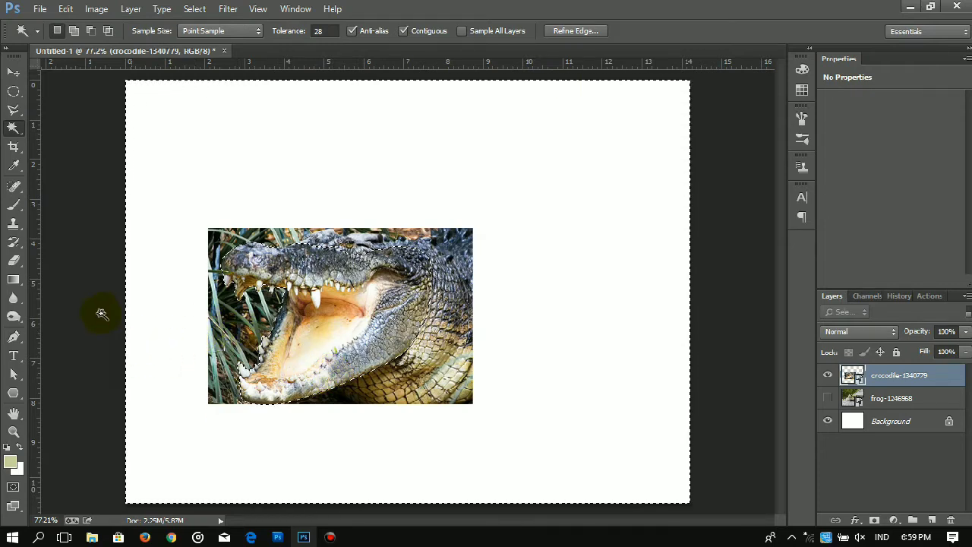
- Try the Magic Eraser on the grass beside the crocodile, rasterizing the smart object layer
left_click(22, 256)
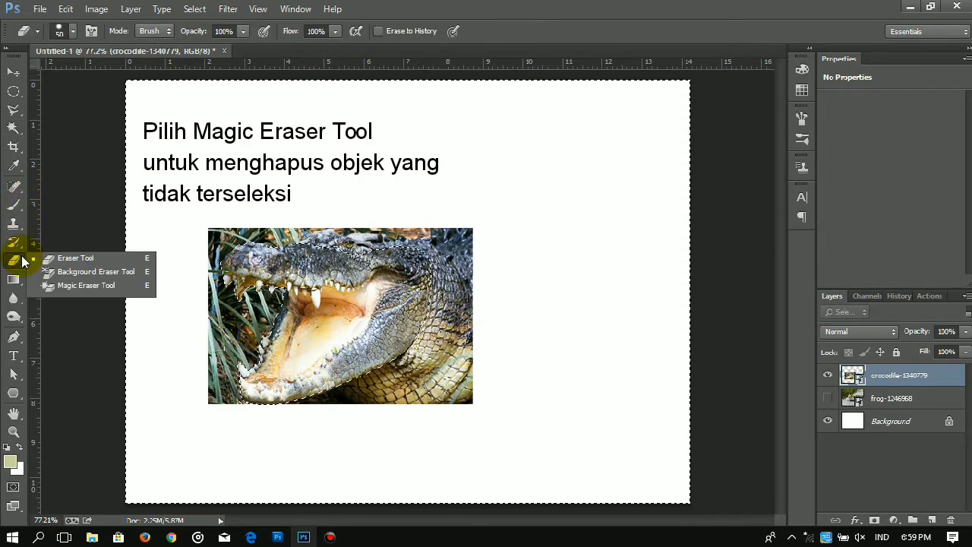
left_click(66, 292)
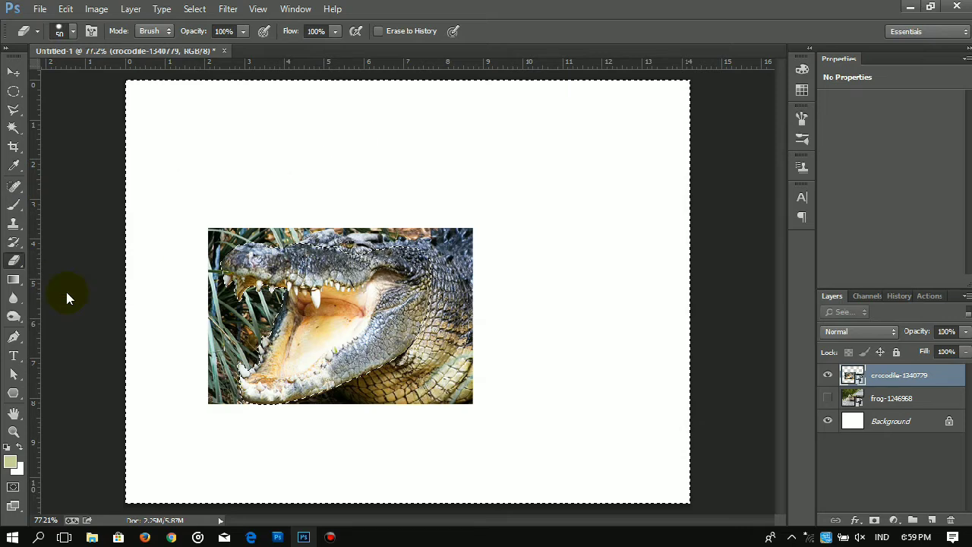
left_click(225, 312)
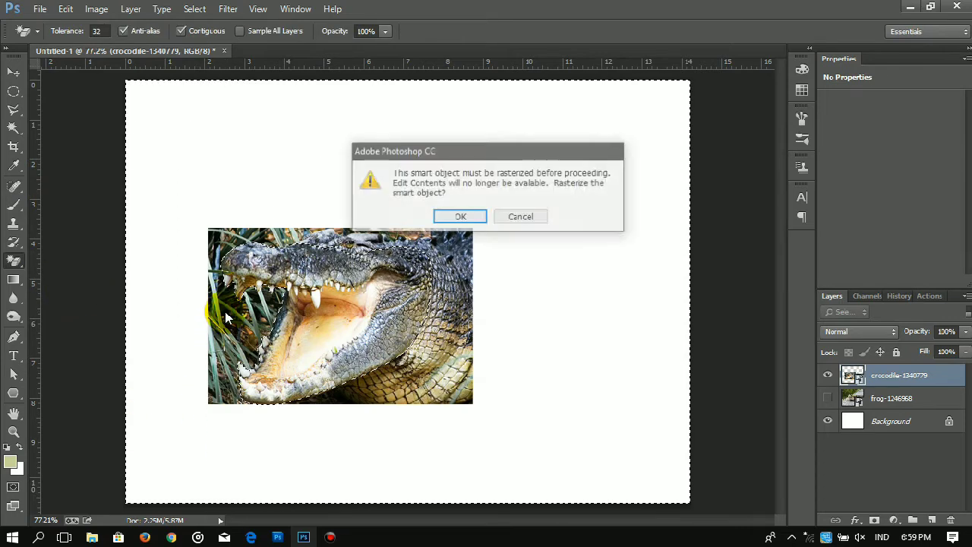
left_click(478, 218)
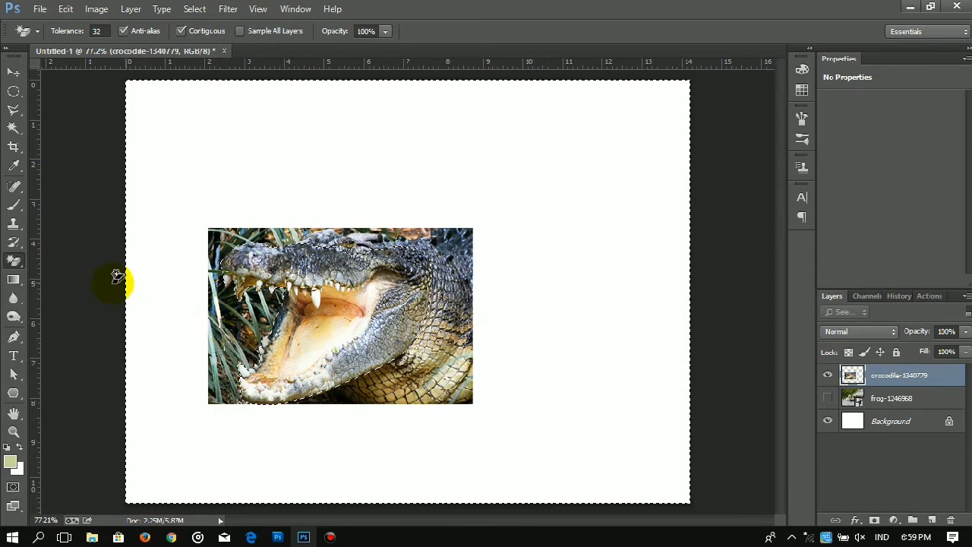
- Erase the selected surroundings of the crocodile's mouth with a size 70 Eraser and show the frog layer
left_click(14, 261)
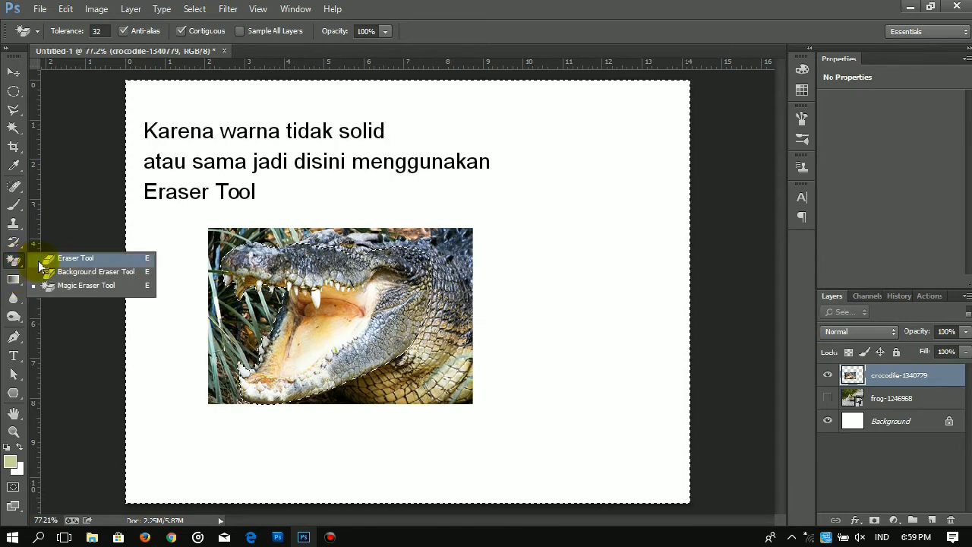
left_click(41, 254)
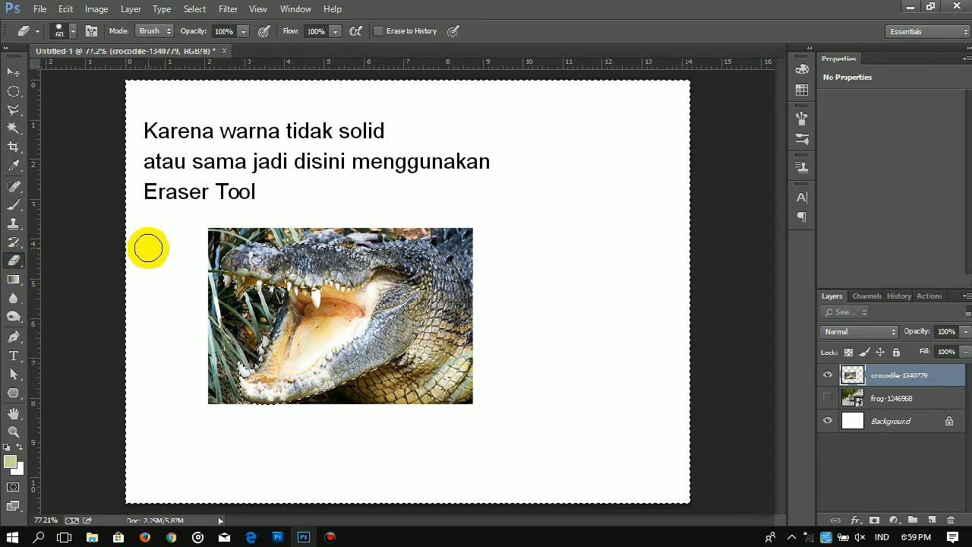
left_click(14, 261)
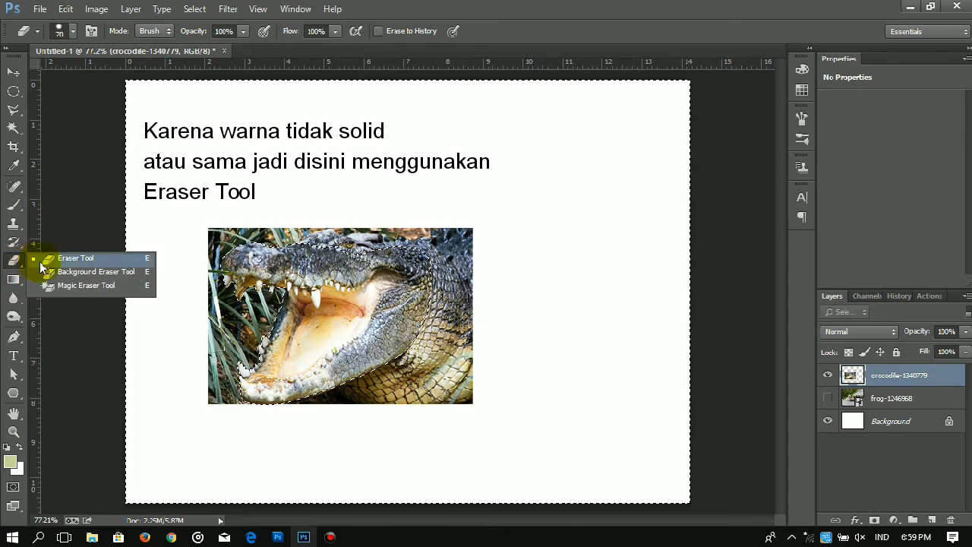
left_click(45, 259)
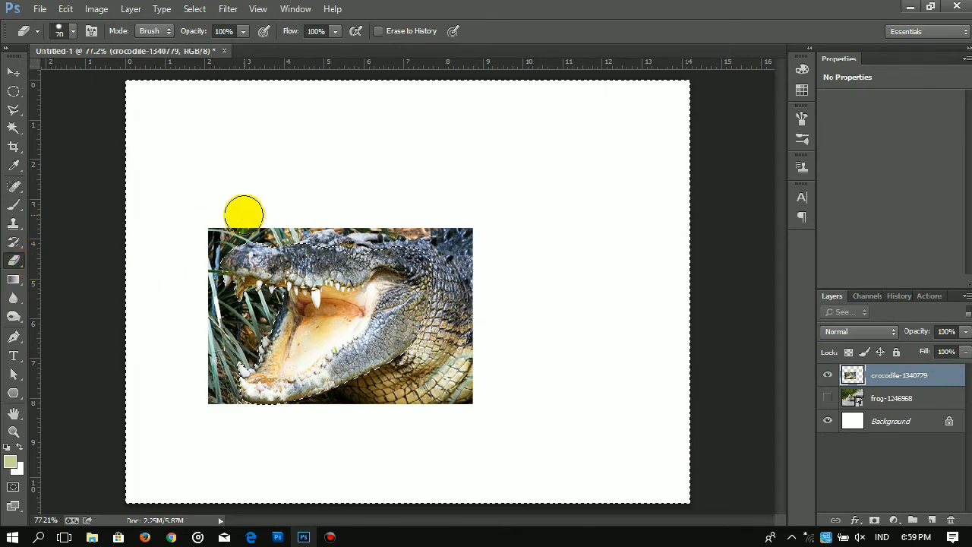
mouse_move(222, 225)
left_mouse_down()
mouse_move(188, 264)
mouse_move(248, 233)
mouse_move(203, 244)
mouse_move(461, 240)
mouse_move(361, 238)
mouse_move(516, 254)
mouse_move(493, 260)
mouse_move(486, 246)
mouse_move(440, 266)
mouse_move(439, 339)
mouse_move(462, 291)
mouse_move(475, 325)
mouse_move(474, 401)
mouse_move(475, 386)
mouse_move(424, 417)
mouse_move(430, 424)
mouse_move(443, 369)
mouse_move(425, 355)
mouse_move(393, 411)
mouse_move(338, 402)
mouse_move(386, 385)
mouse_move(290, 408)
mouse_move(303, 414)
mouse_move(247, 390)
mouse_move(239, 396)
mouse_move(238, 383)
mouse_move(221, 398)
mouse_move(206, 265)
mouse_move(242, 277)
mouse_move(209, 347)
mouse_move(236, 350)
mouse_move(276, 269)
mouse_move(283, 278)
mouse_move(278, 316)
mouse_move(246, 371)
mouse_move(258, 412)
mouse_move(373, 378)
mouse_move(419, 295)
mouse_move(303, 234)
mouse_move(231, 243)
mouse_move(257, 217)
mouse_move(214, 292)
mouse_move(232, 333)
mouse_move(242, 405)
mouse_move(213, 419)
left_mouse_up()
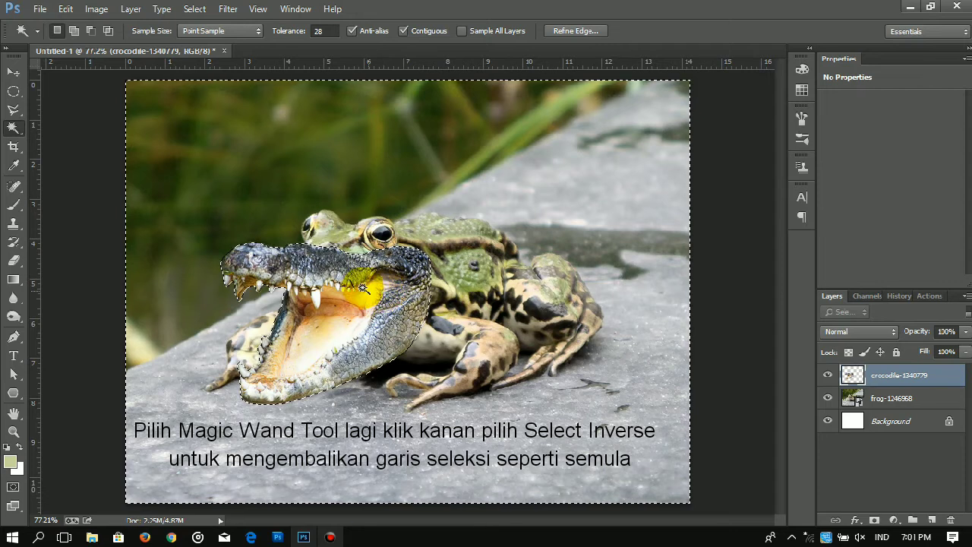
- Invert the selection back to the crocodile's mouth and deselect it
right_click(363, 287)
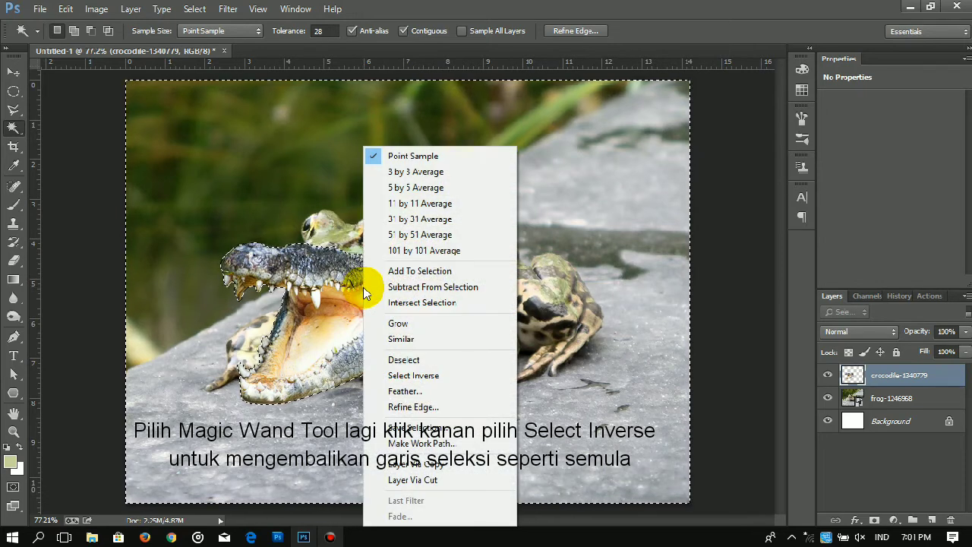
left_click(400, 376)
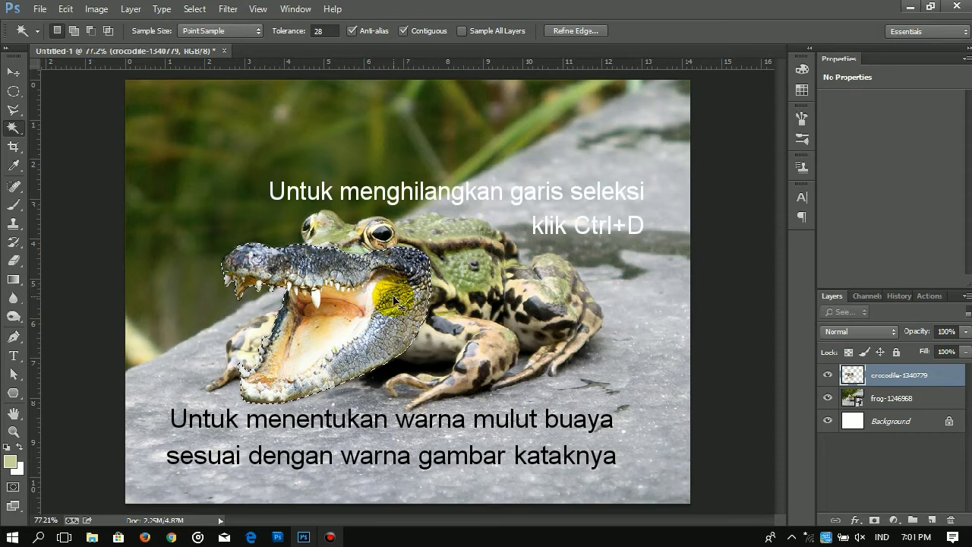
key("ctrl+d")
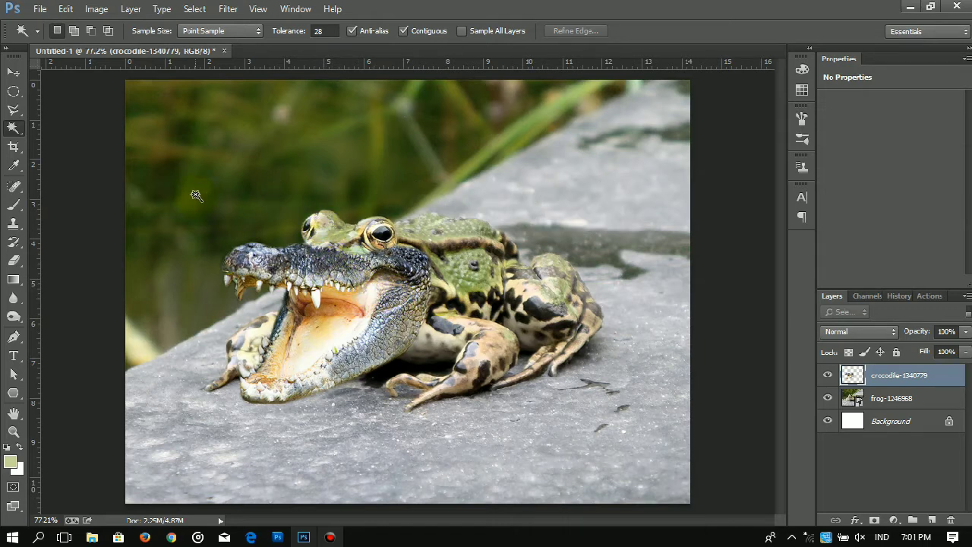
- Apply Color Balance to the crocodile layer's midtones with color levels -19, 0 and -90
left_click(96, 11)
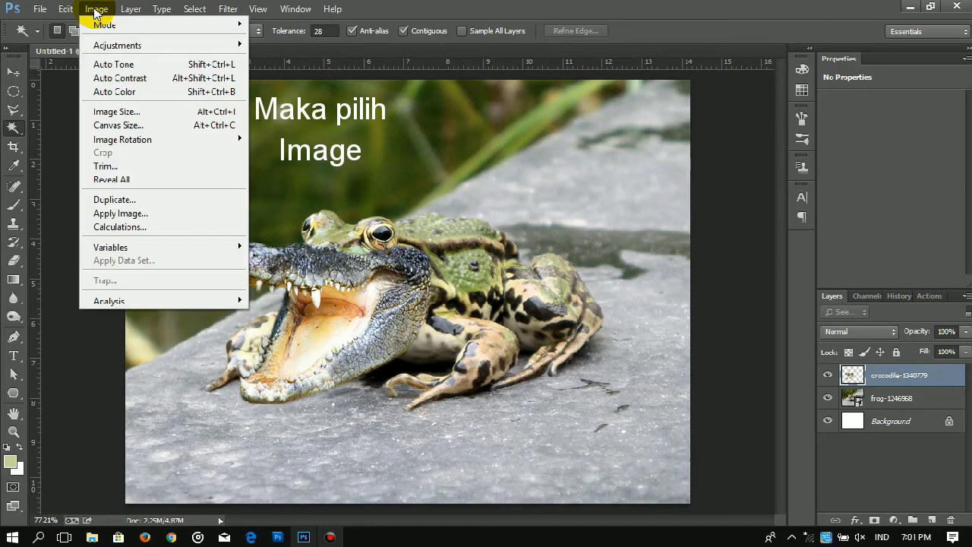
left_click(139, 49)
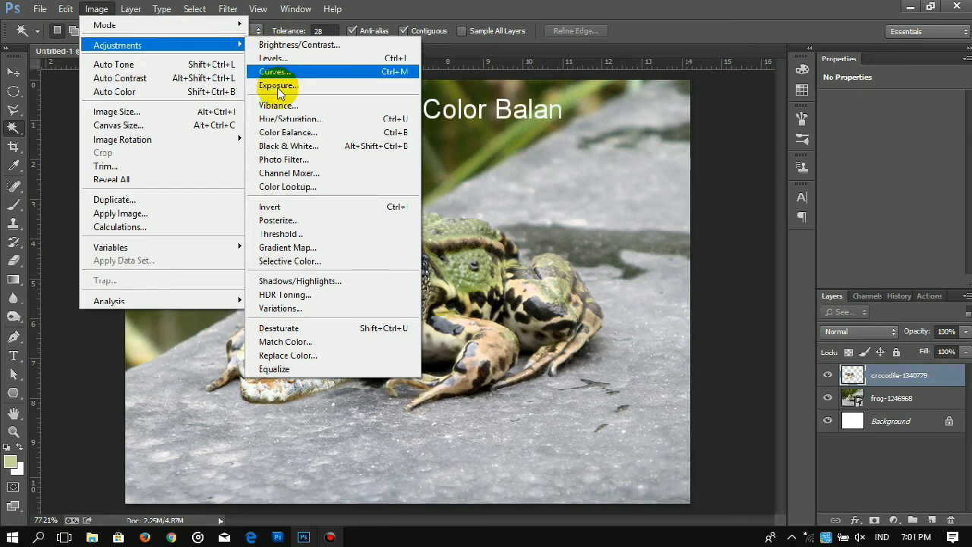
left_click(284, 134)
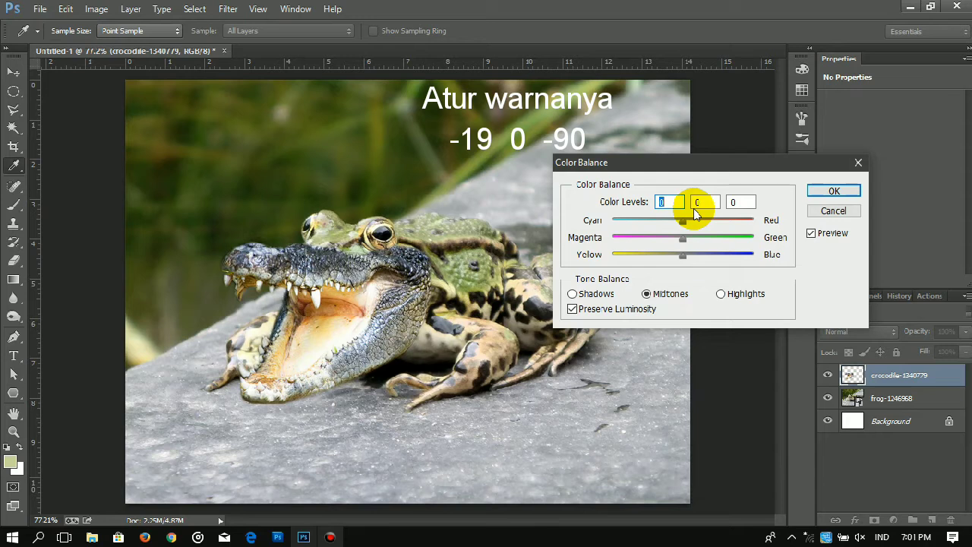
type("-19")
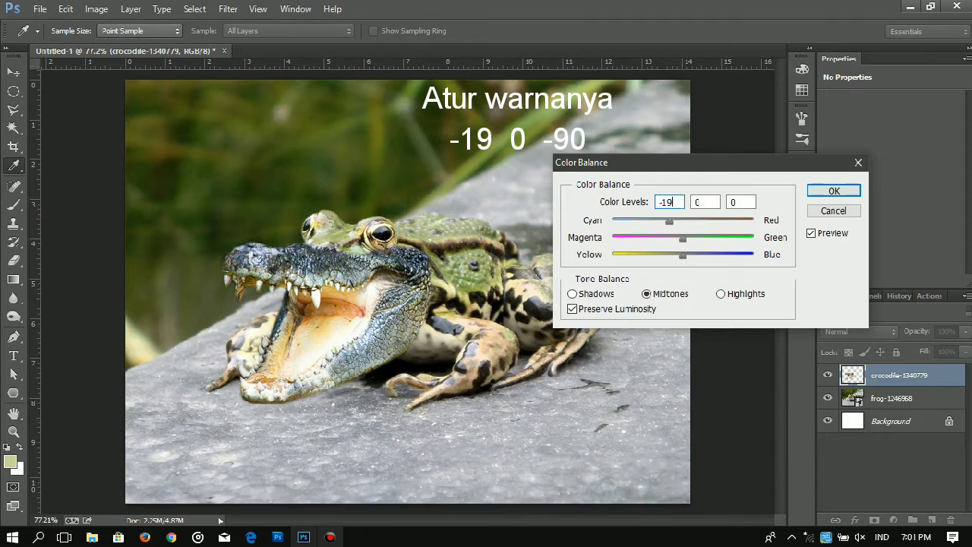
left_click(708, 204)
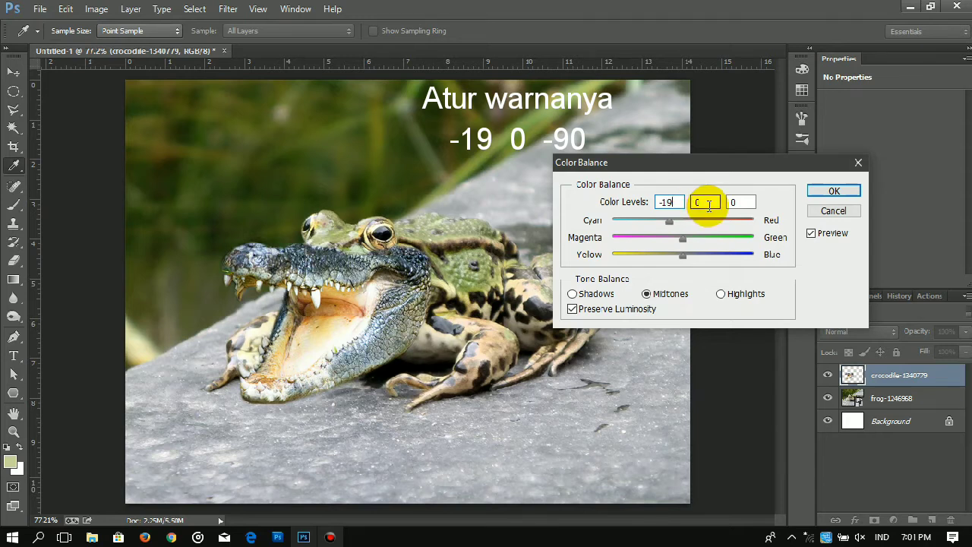
double_click(705, 202)
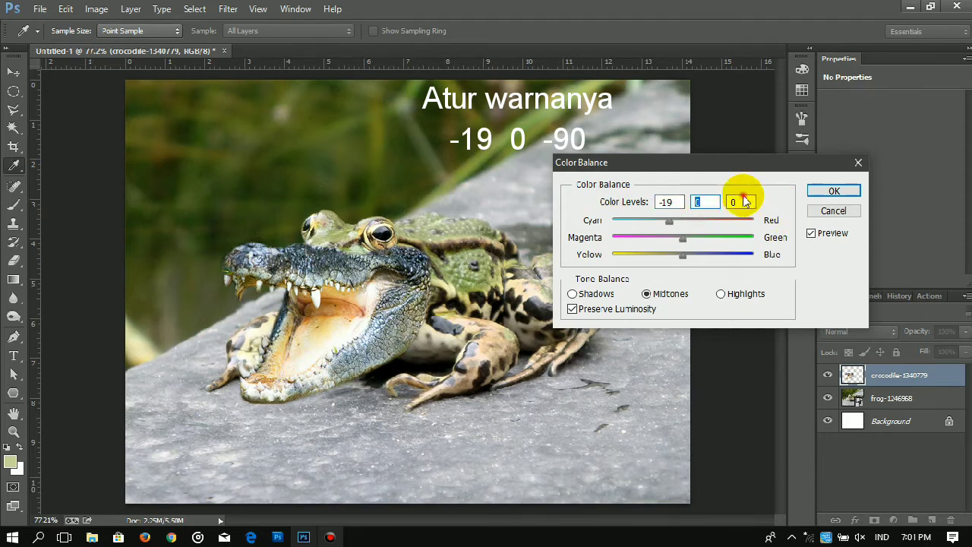
left_click(744, 201)
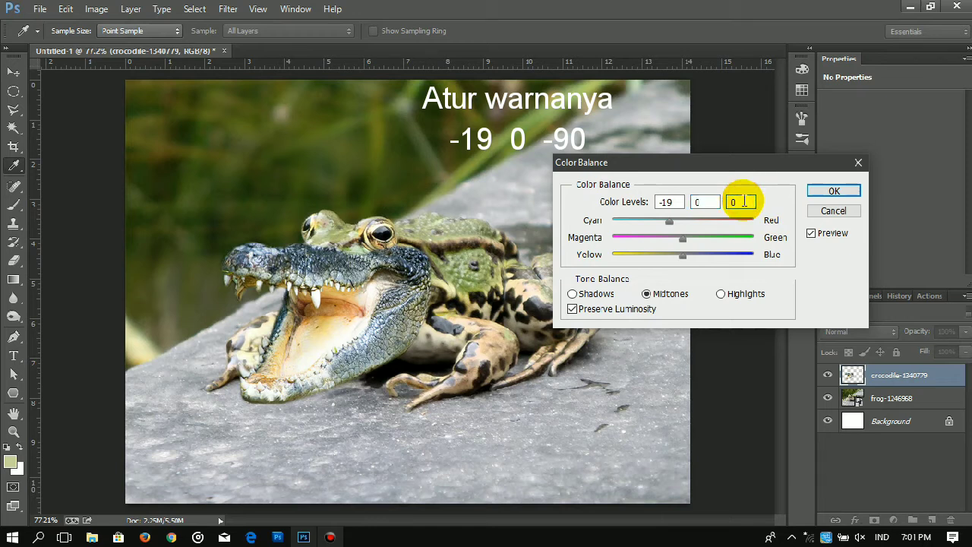
type("-90")
left_click(743, 201)
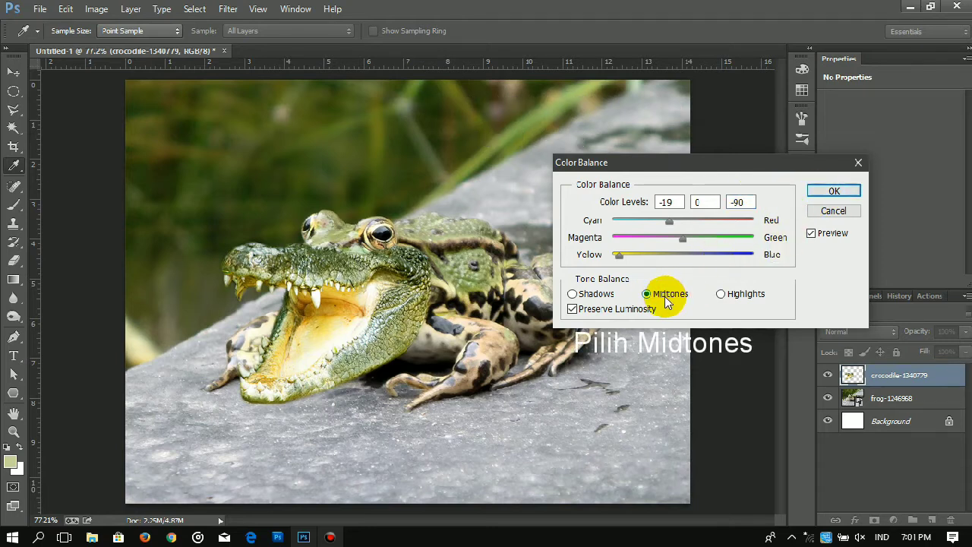
left_click(814, 195)
key("w")
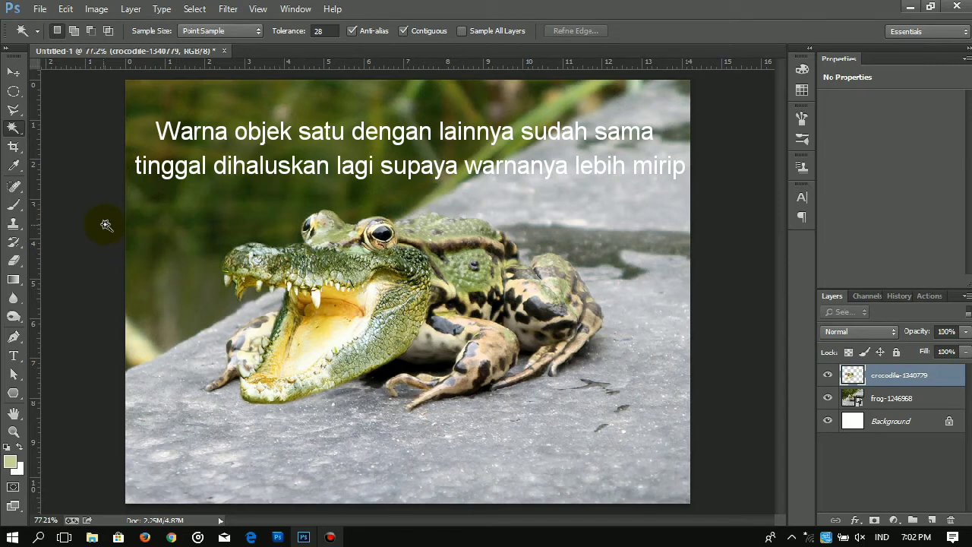
- Blend the crocodile's upper snout into the frog's face and extend its rear jaw edge with a size 30 Clone Stamp on the crocodile layer
key("z")
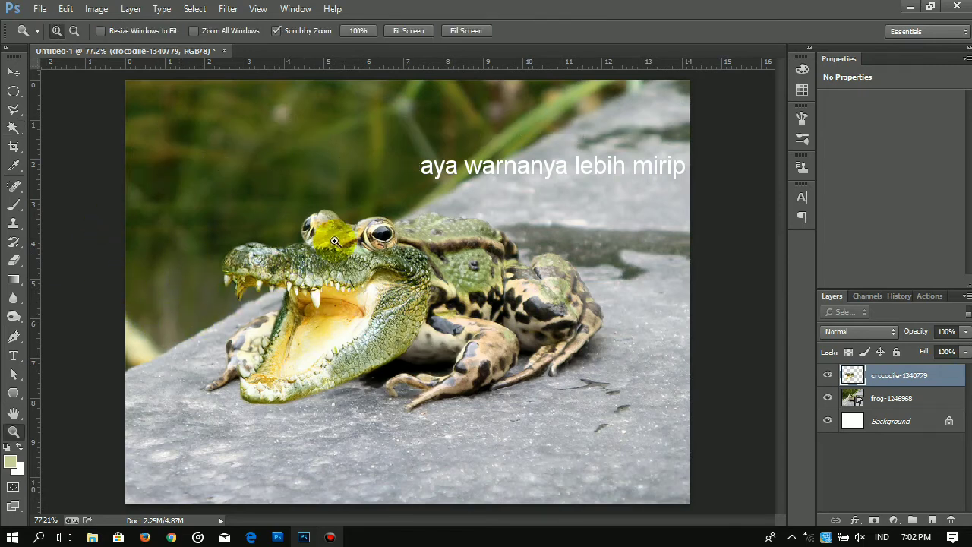
left_click(334, 240)
left_click(334, 243)
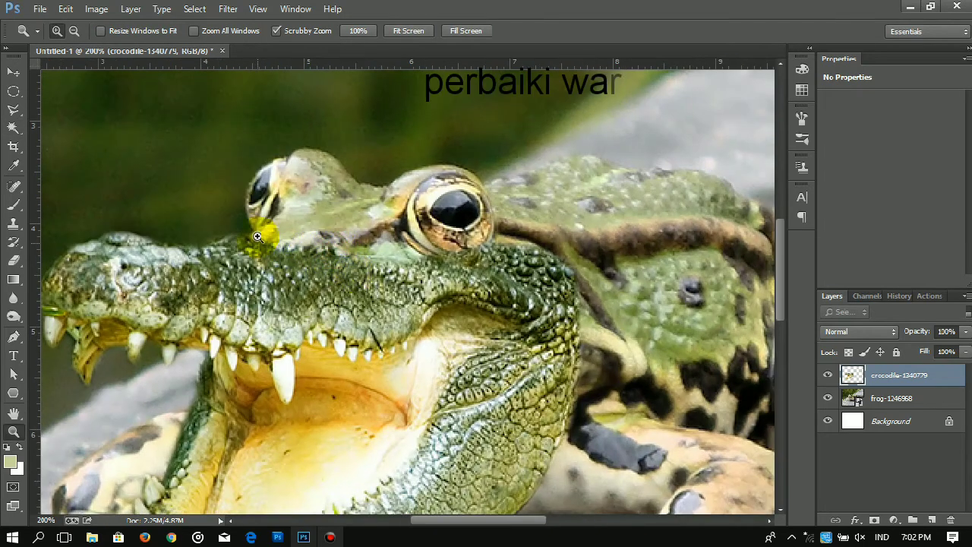
left_click_drag(506, 252, 518, 184)
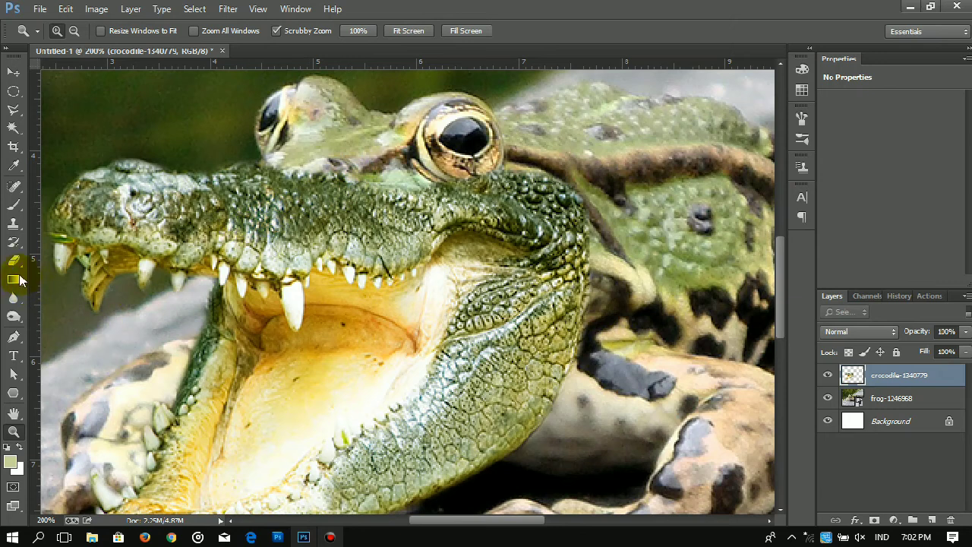
left_click(14, 224)
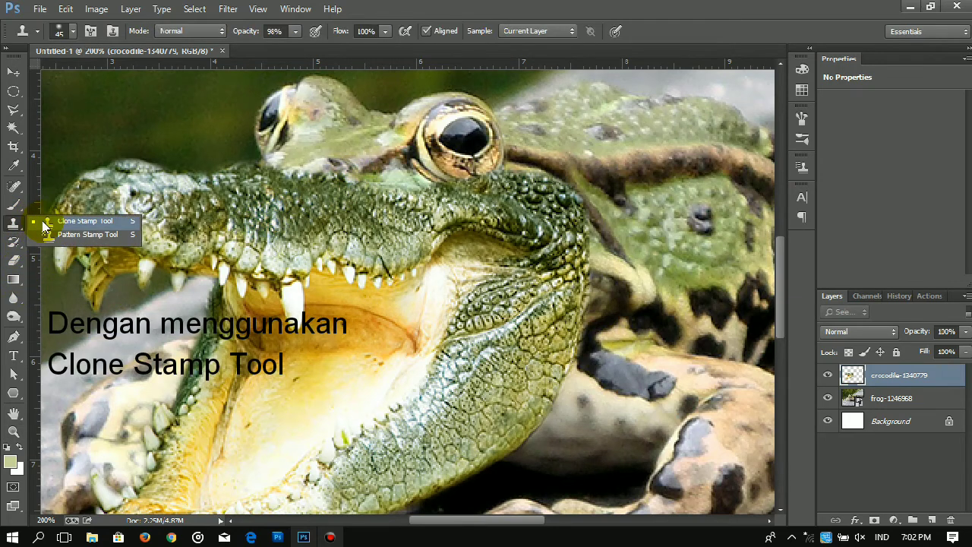
left_click(44, 222)
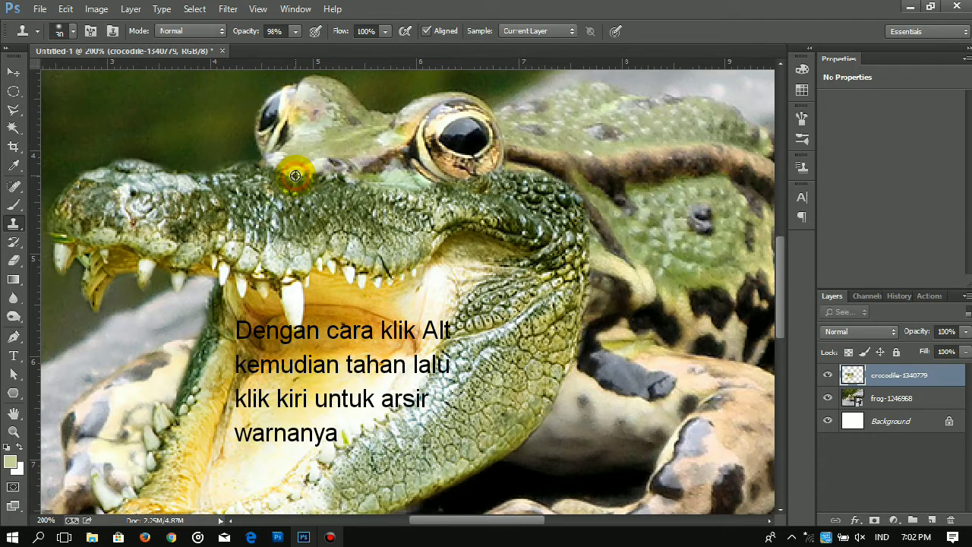
mouse_move(295, 176)
left_mouse_down()
mouse_move(337, 161)
mouse_move(390, 189)
mouse_move(374, 176)
mouse_move(396, 181)
mouse_move(367, 168)
mouse_move(316, 159)
mouse_move(372, 181)
mouse_move(326, 162)
mouse_move(308, 174)
mouse_move(295, 168)
mouse_move(350, 155)
mouse_move(373, 169)
left_mouse_up()
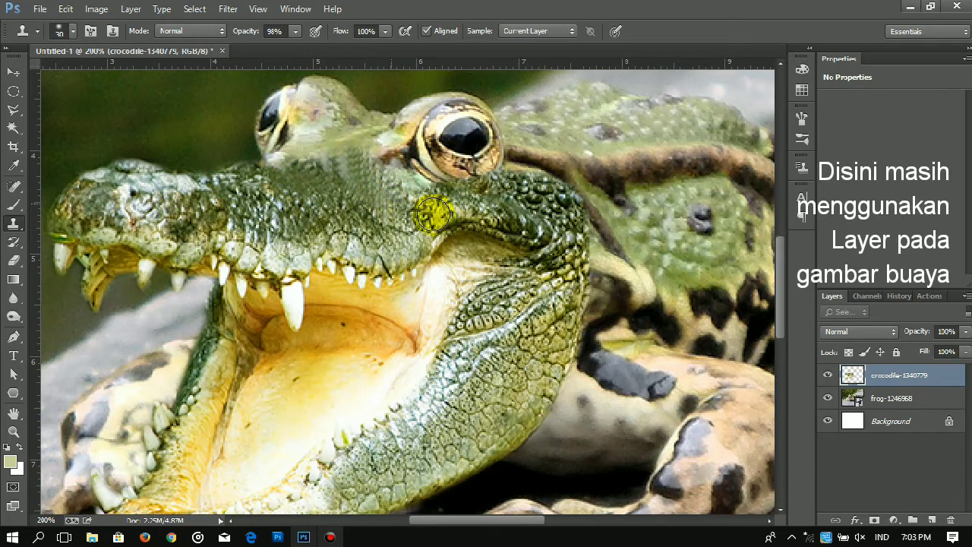
mouse_move(583, 258)
left_mouse_down()
mouse_move(588, 294)
mouse_move(571, 349)
left_mouse_up()
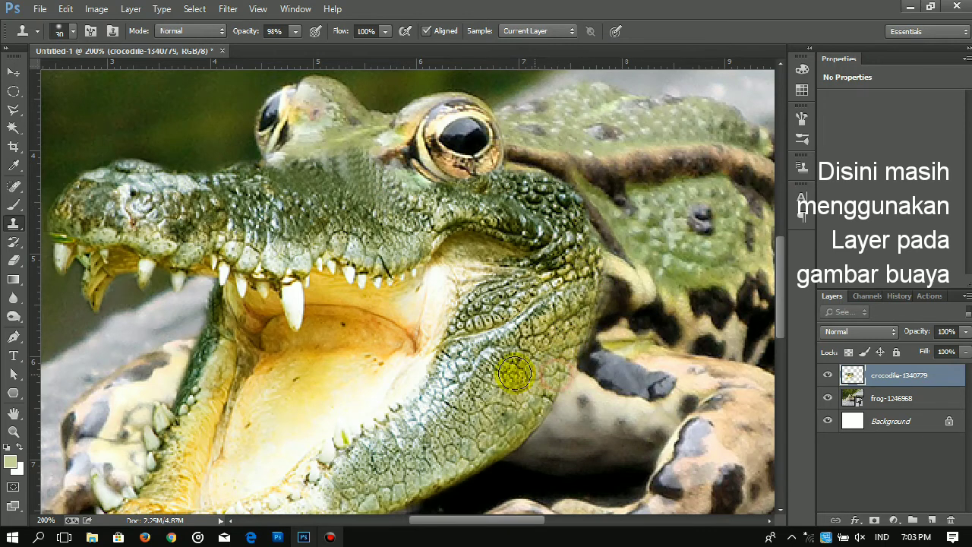
left_click_drag(304, 177, 383, 194)
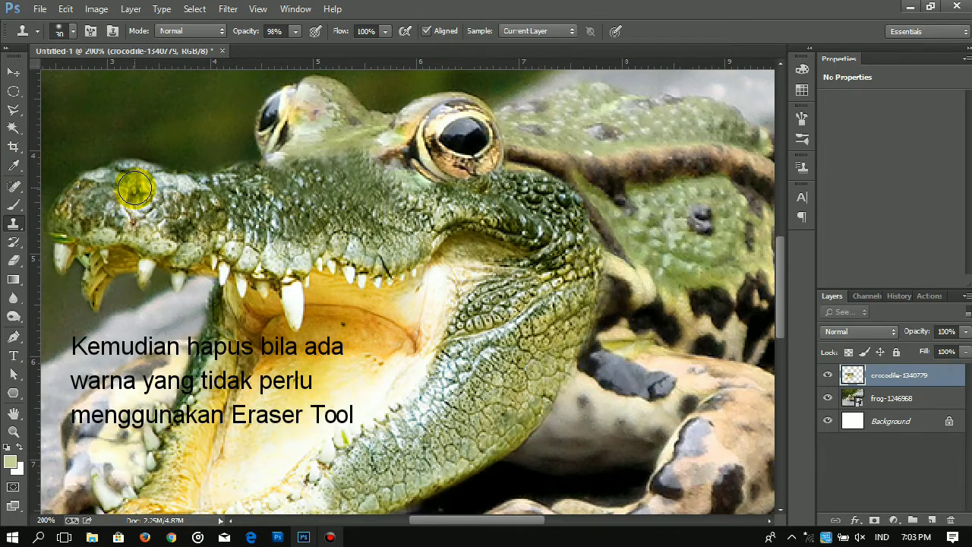
- Erase the excess cloned skin below the frog's eye and behind the crocodile's jaw with a size 10 Eraser
right_click(20, 260)
left_click(53, 253)
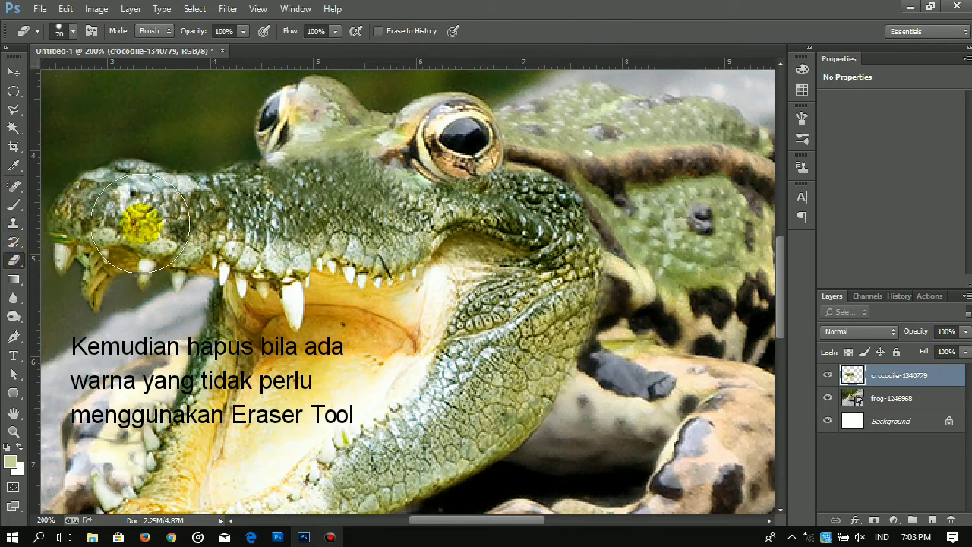
key("bracketleft")
key("bracketleft")
key("bracketleft")
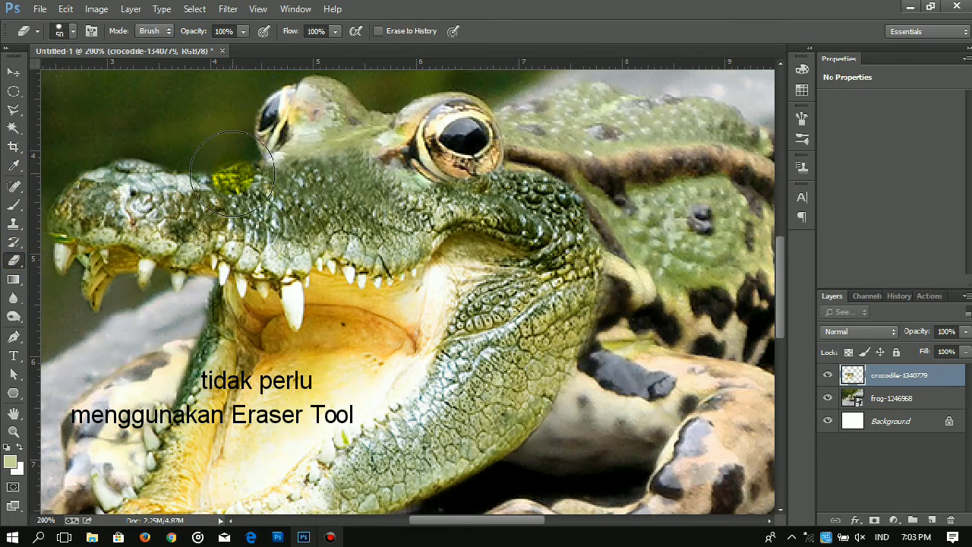
key("bracketleft")
key("bracketleft")
key("bracketleft")
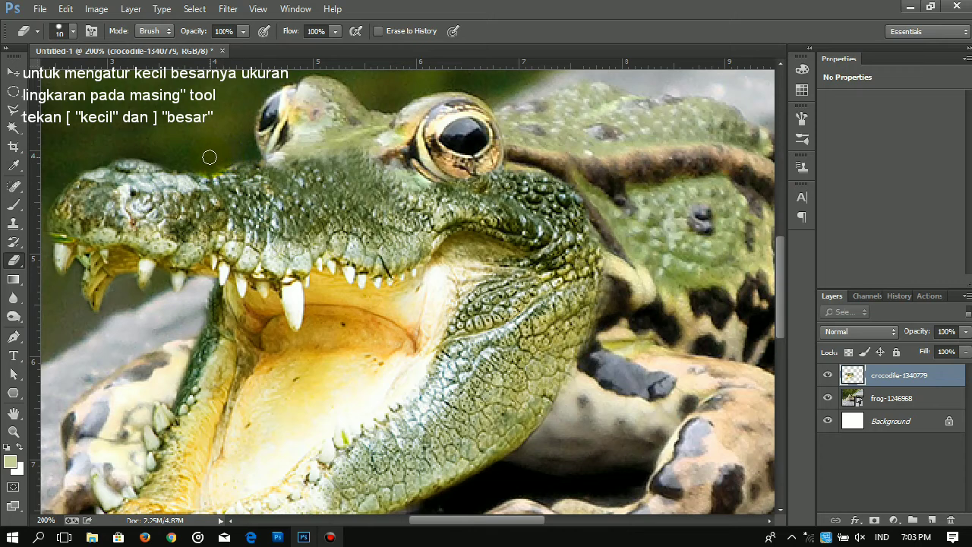
mouse_move(373, 155)
left_mouse_down()
mouse_move(399, 177)
mouse_move(513, 164)
mouse_move(493, 161)
mouse_move(516, 173)
left_mouse_up()
left_click_drag(612, 277, 613, 318)
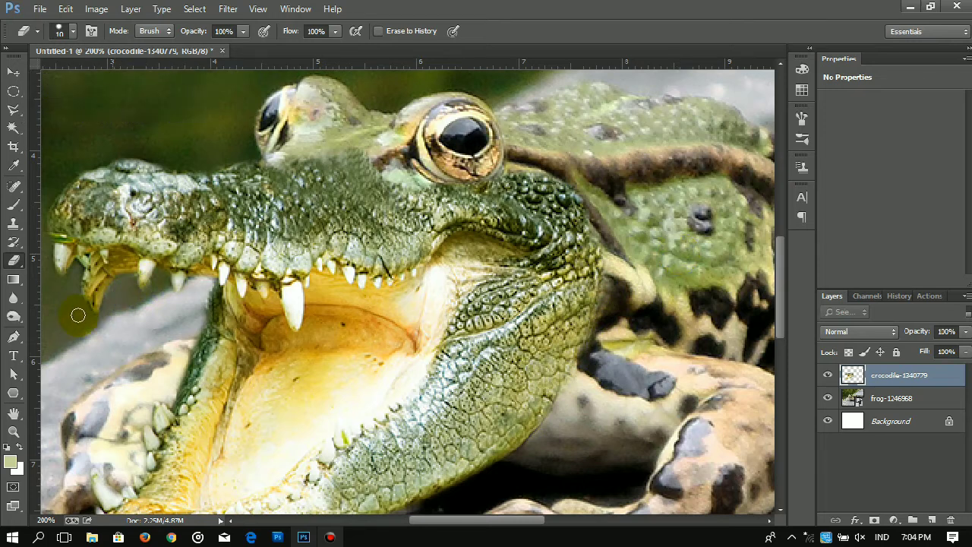
- Brighten the snout below the frog's eyes and the rear jaw edge with a size 30 Dodge tool, range Highlights, exposure 50%
left_click(14, 316)
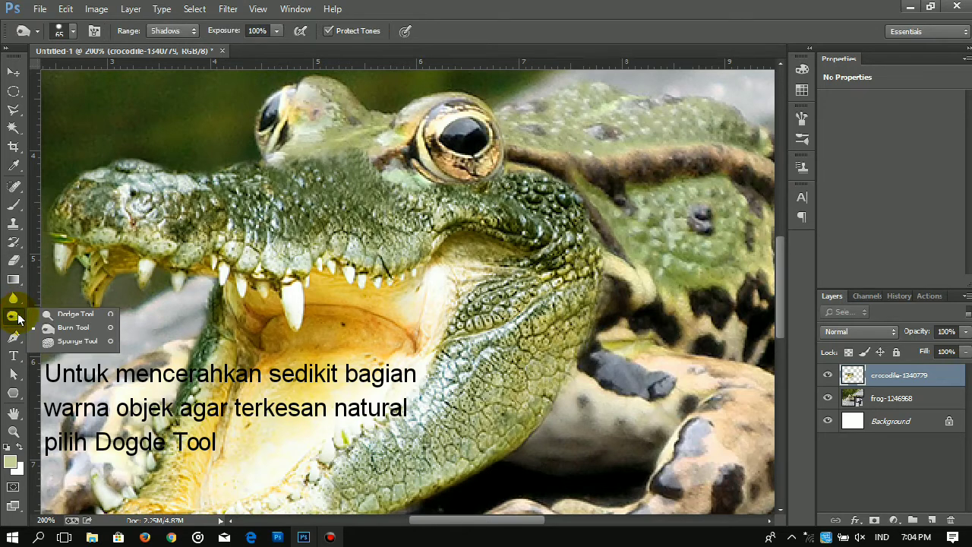
left_click(45, 315)
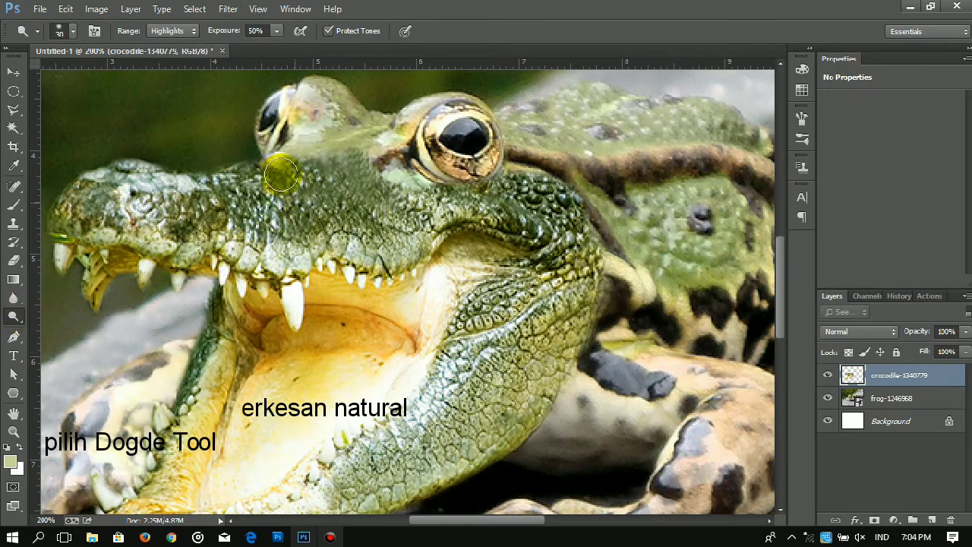
mouse_move(343, 162)
left_mouse_down()
mouse_move(505, 176)
mouse_move(597, 201)
mouse_move(547, 194)
mouse_move(596, 262)
mouse_move(597, 289)
left_mouse_up()
left_click_drag(295, 164, 386, 181)
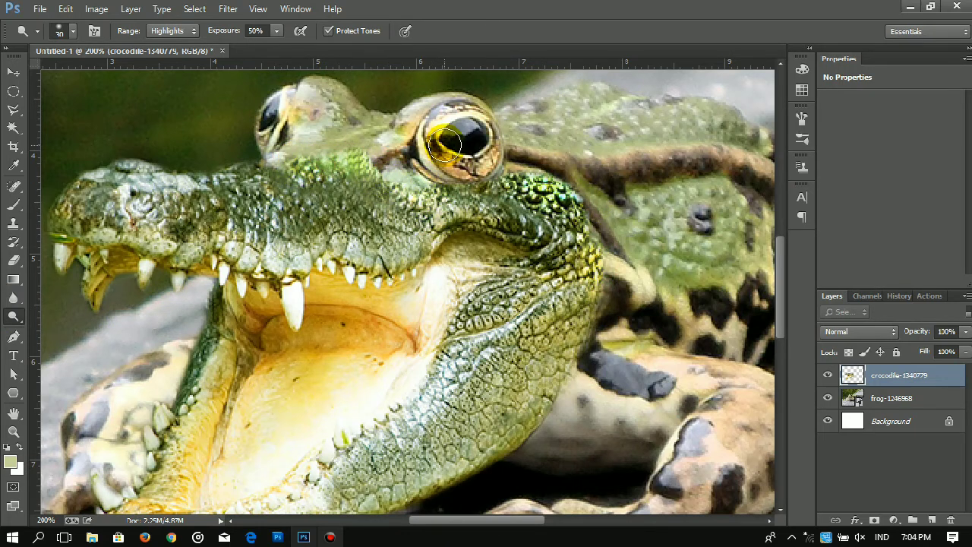
- Darken the edges of the crocodile's snout and jaws with a size 20 Burn tool, range Shadows, exposure 100%
left_click(16, 319)
left_click(43, 332)
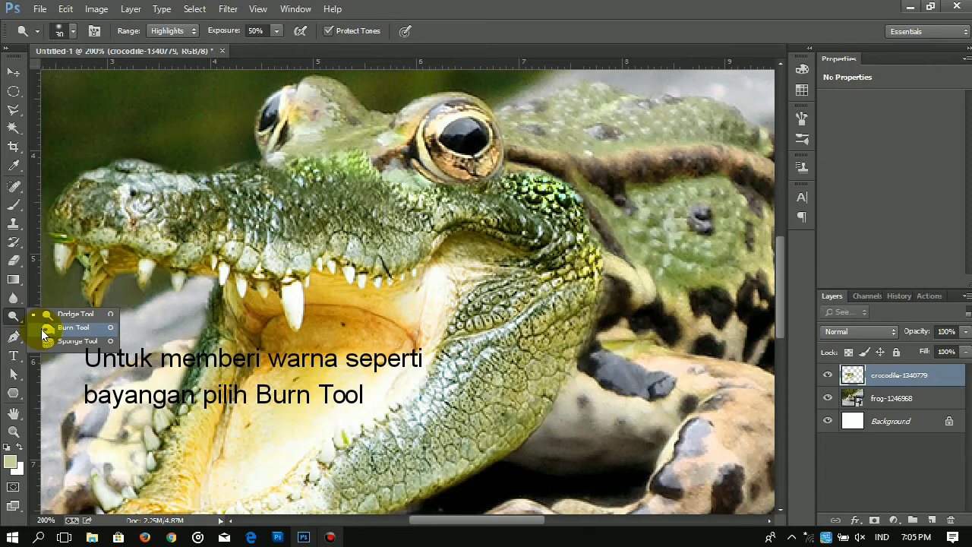
left_click(43, 334)
key("bracketleft")
key("bracketleft")
left_click_drag(466, 189, 521, 191)
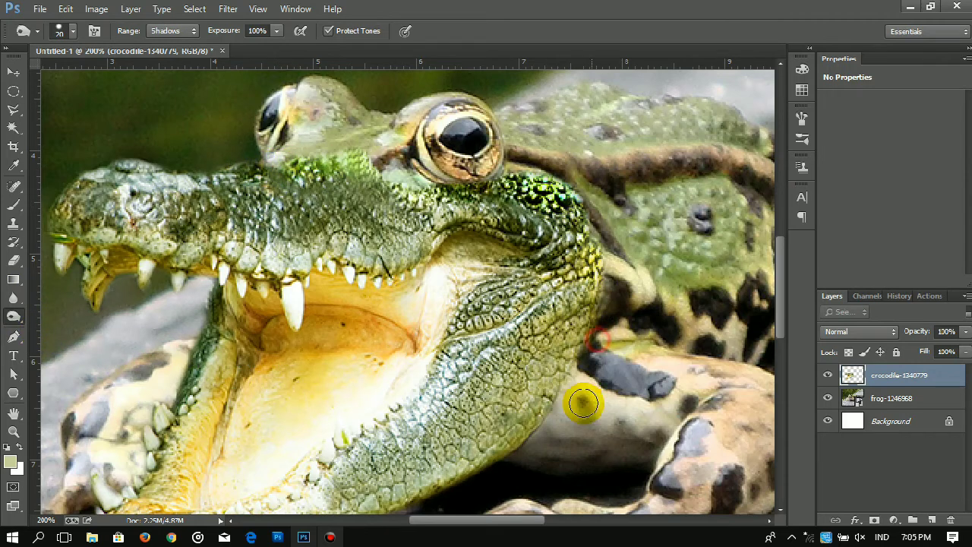
mouse_move(569, 399)
left_mouse_down()
mouse_move(544, 407)
mouse_move(496, 460)
left_mouse_up()
scroll(642, 178, "down", 5)
scroll(643, 177, "up", 1)
mouse_move(524, 262)
left_mouse_down()
mouse_move(376, 332)
mouse_move(200, 354)
mouse_move(258, 171)
left_mouse_up()
scroll(385, 130, "down", 2)
scroll(265, 211, "up", 4)
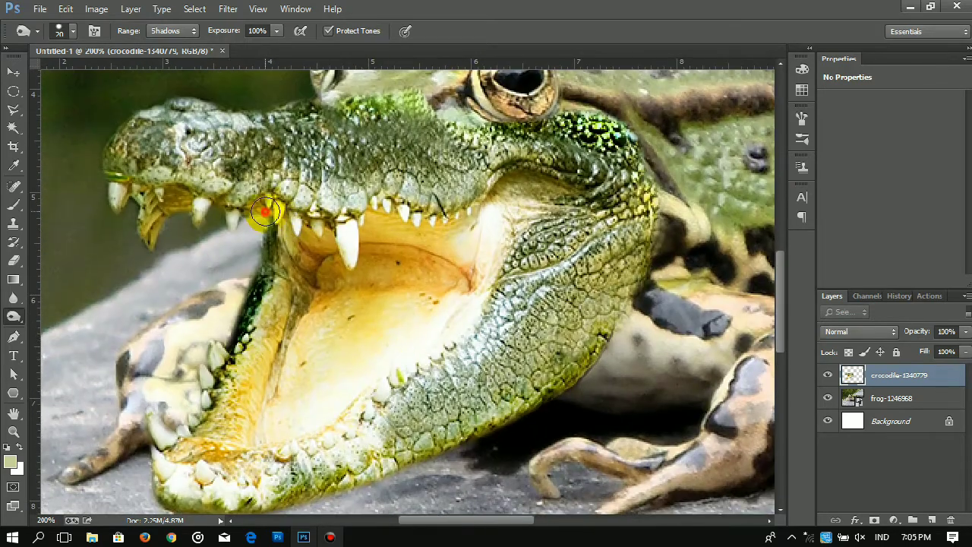
scroll(123, 150, "up", 1)
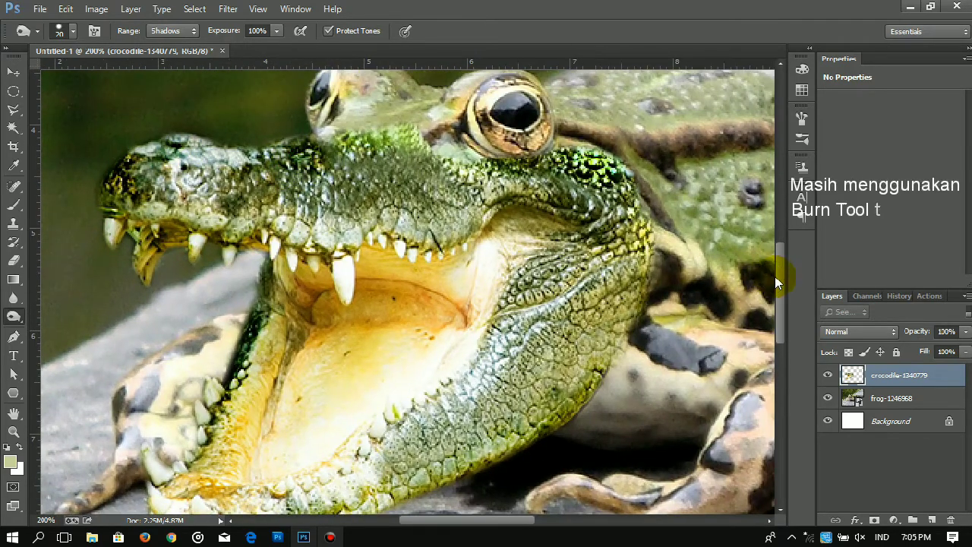
- Rasterize the frog layer and burn a shadow onto the rock beneath the crocodile's lower jaw
scroll(775, 304, "down", 3)
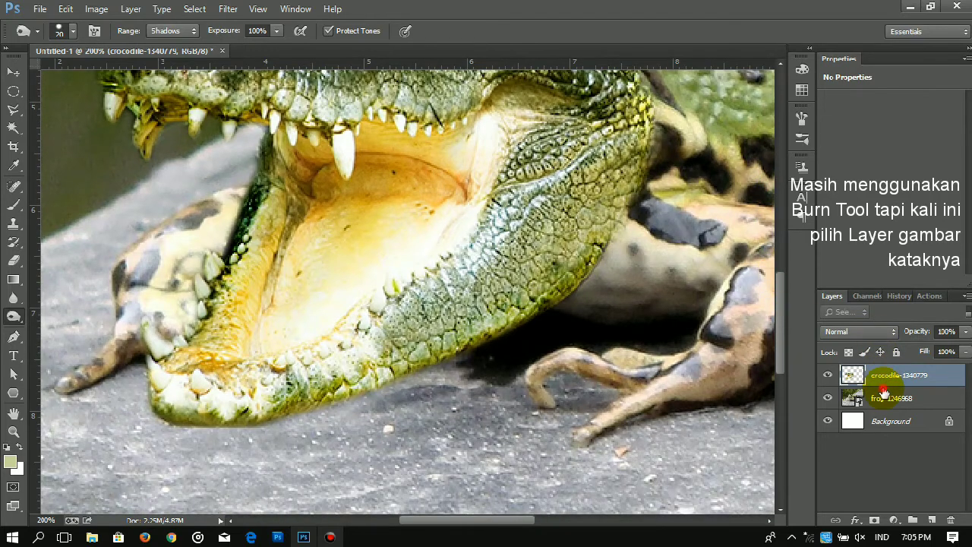
left_click(883, 397)
left_click(482, 366)
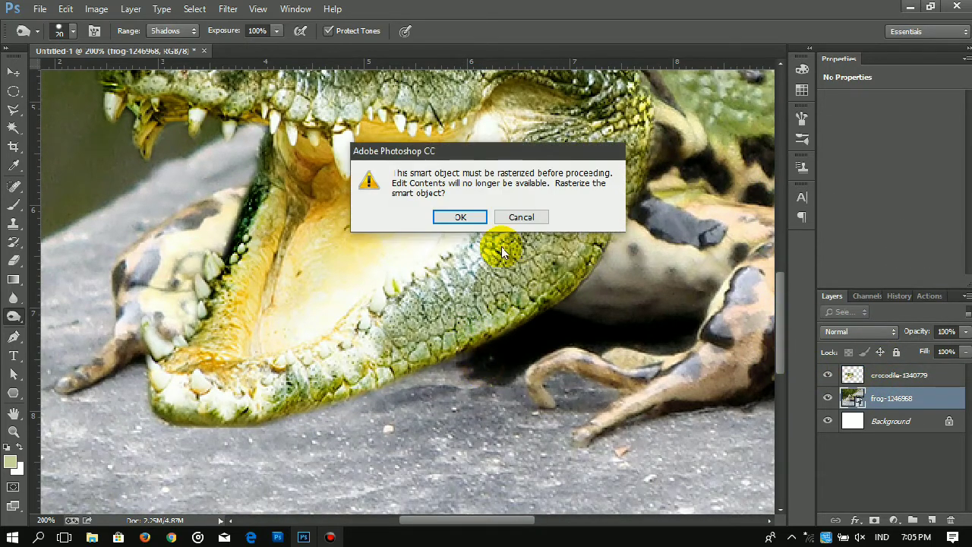
left_click(470, 216)
mouse_move(480, 355)
left_mouse_down()
mouse_move(361, 403)
mouse_move(303, 412)
mouse_move(340, 417)
mouse_move(245, 430)
mouse_move(214, 424)
mouse_move(406, 392)
mouse_move(361, 413)
mouse_move(237, 431)
mouse_move(195, 419)
mouse_move(494, 366)
mouse_move(393, 382)
mouse_move(390, 393)
mouse_move(334, 400)
mouse_move(297, 418)
mouse_move(187, 427)
left_mouse_up()
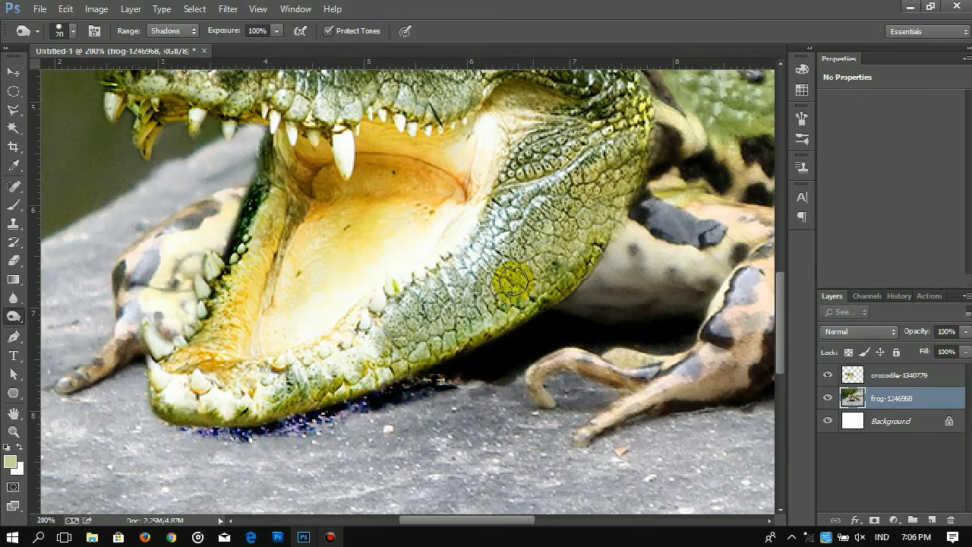
mouse_move(506, 382)
left_mouse_down()
mouse_move(310, 438)
mouse_move(437, 390)
left_mouse_up()
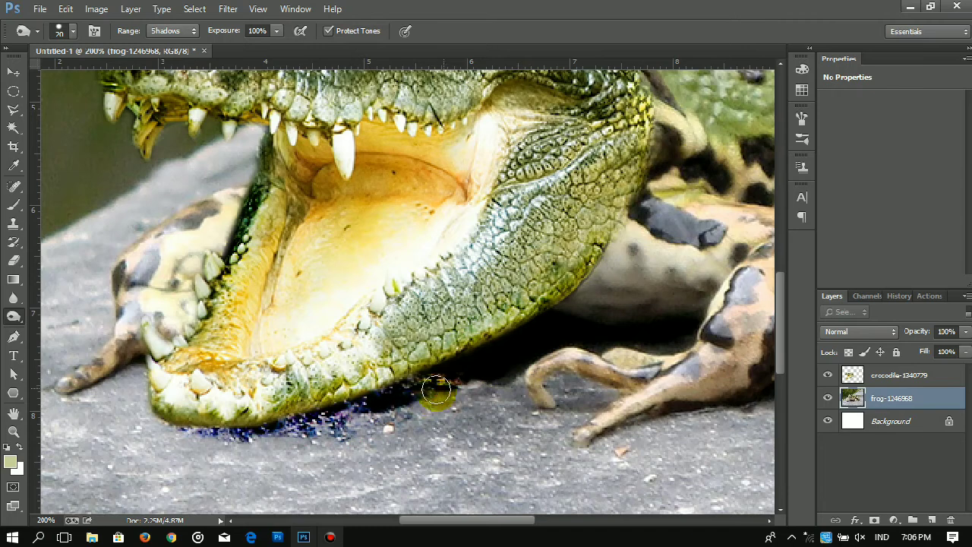
- Deepen the burned shadow on the rock under the front of the lower jaw
key("z")
right_click(510, 346)
left_click(532, 358)
left_click(316, 410)
left_click(316, 410)
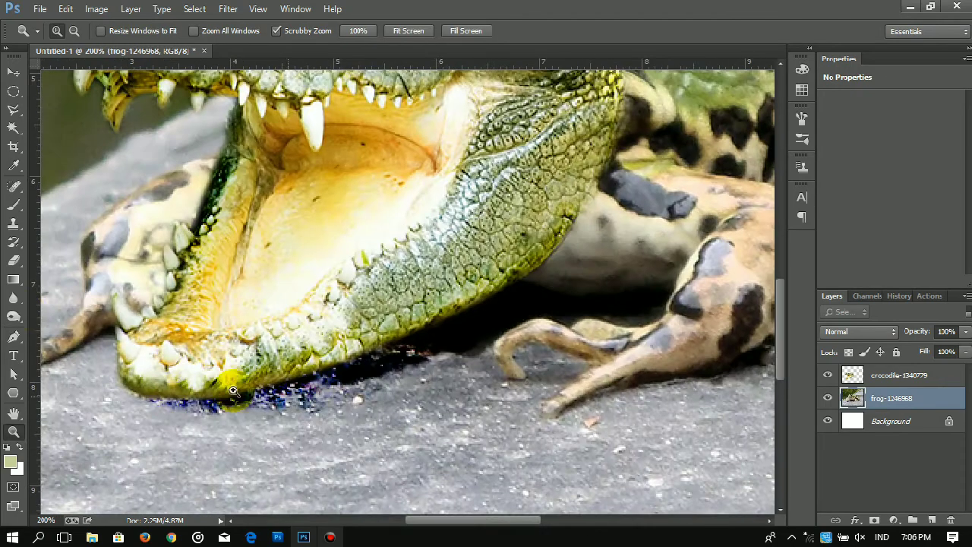
key("o")
left_click_drag(357, 395, 247, 407)
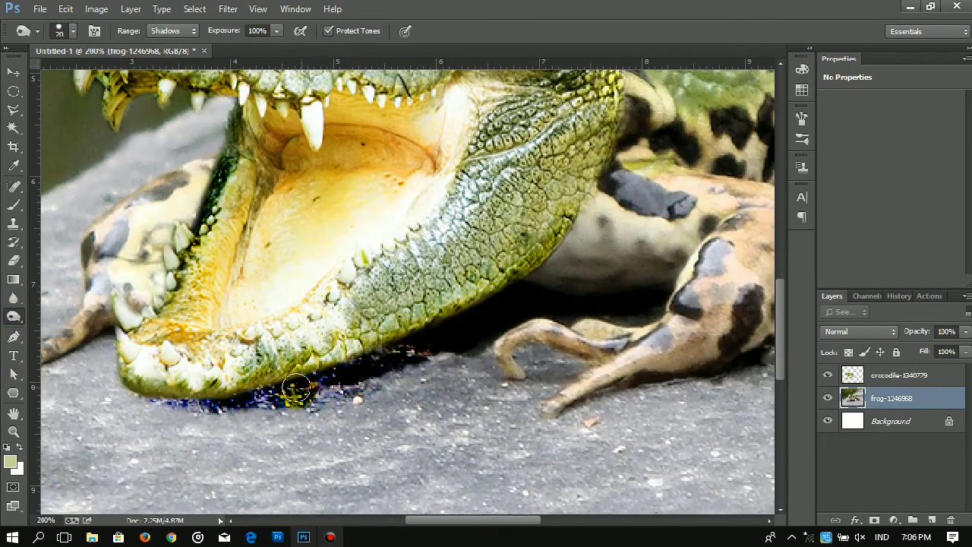
- Apply a Curves adjustment to the frog layer's RGB channel with input 119 and output 120
key("z")
right_click(409, 351)
left_click(437, 362)
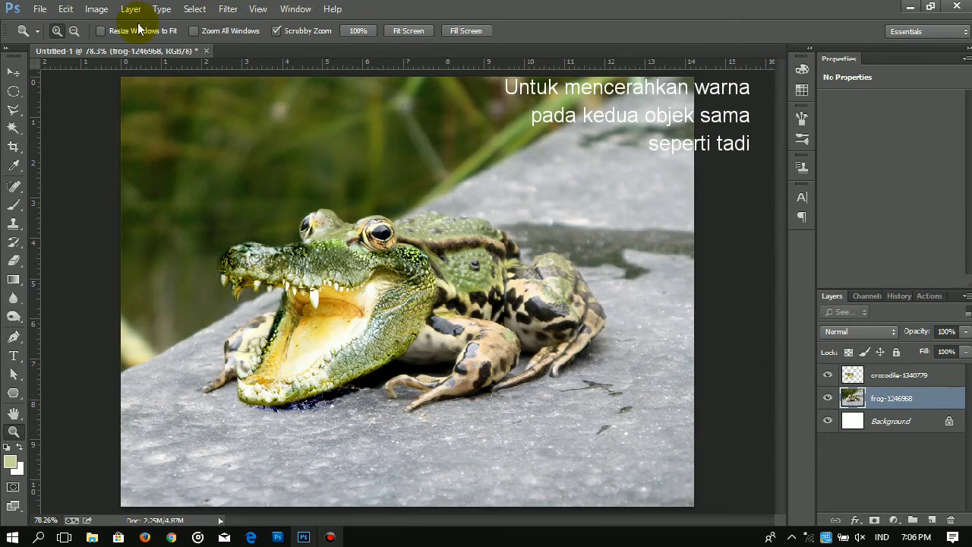
left_click(97, 8)
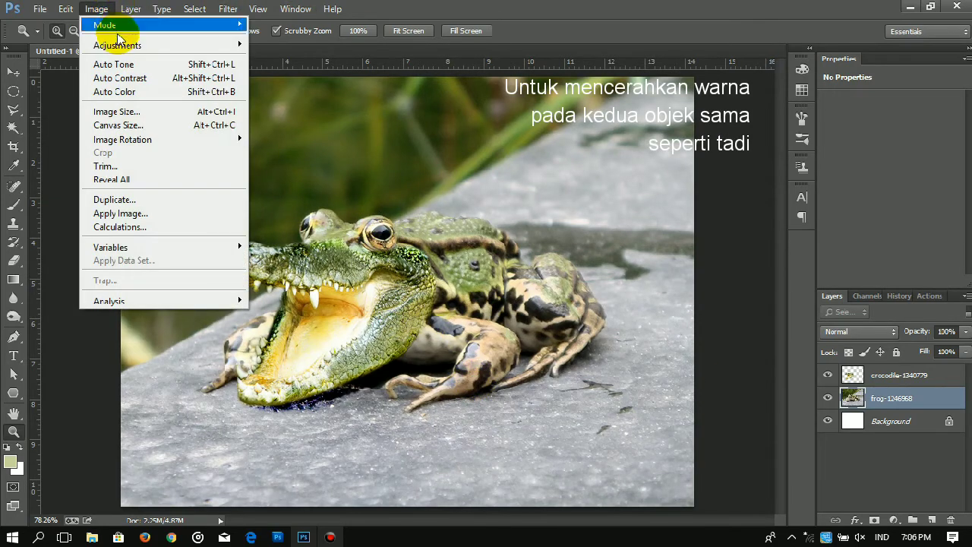
mouse_move(125, 44)
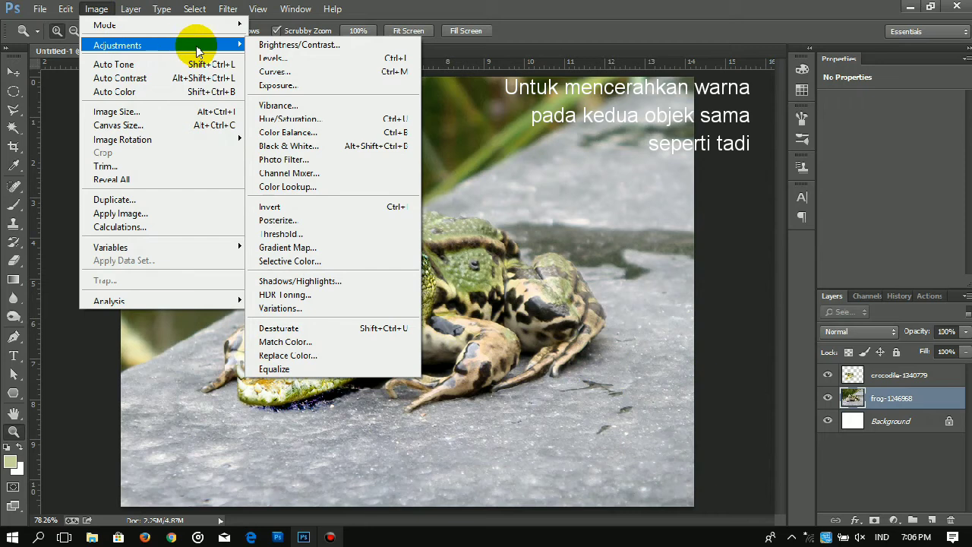
left_click(296, 74)
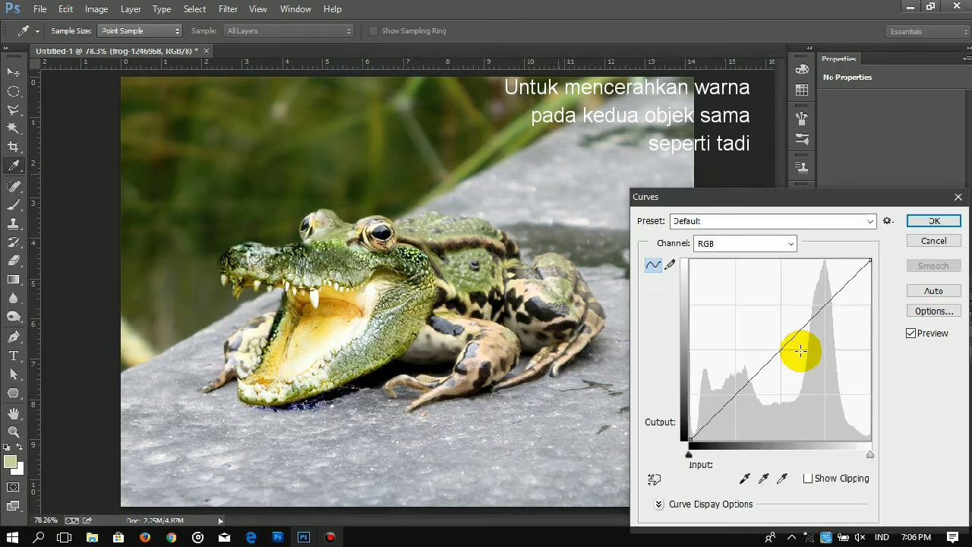
mouse_move(778, 352)
left_mouse_down()
mouse_move(777, 362)
mouse_move(770, 349)
left_mouse_up()
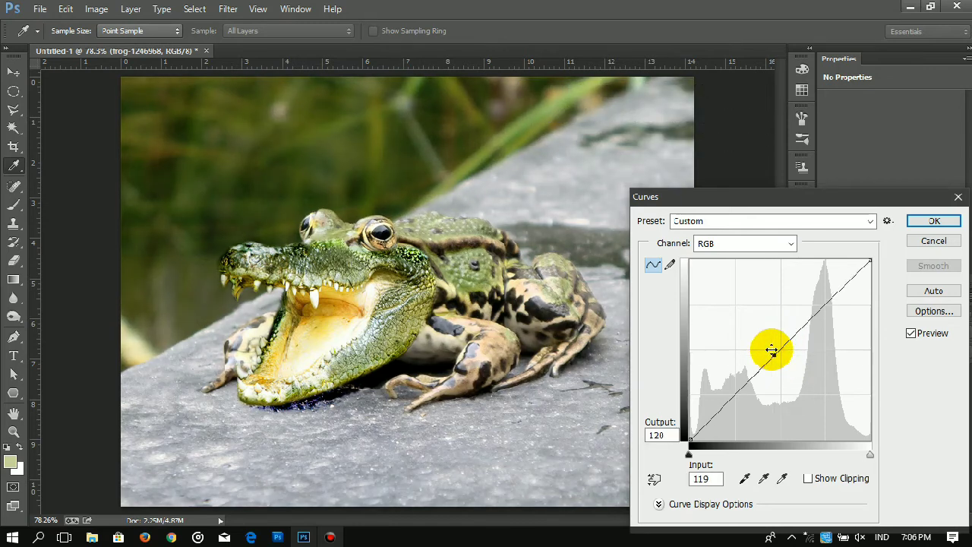
left_click(934, 222)
- Apply a Curves adjustment to the crocodile layer's RGB channel with input 77 and output 80, and switch to the Move tool
left_click(854, 372)
left_click(104, 8)
mouse_move(149, 48)
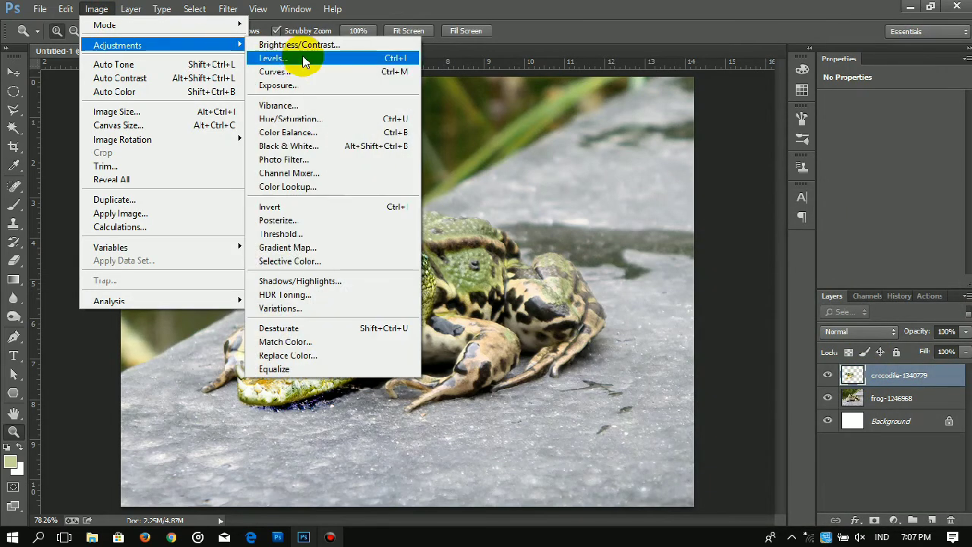
left_click(305, 73)
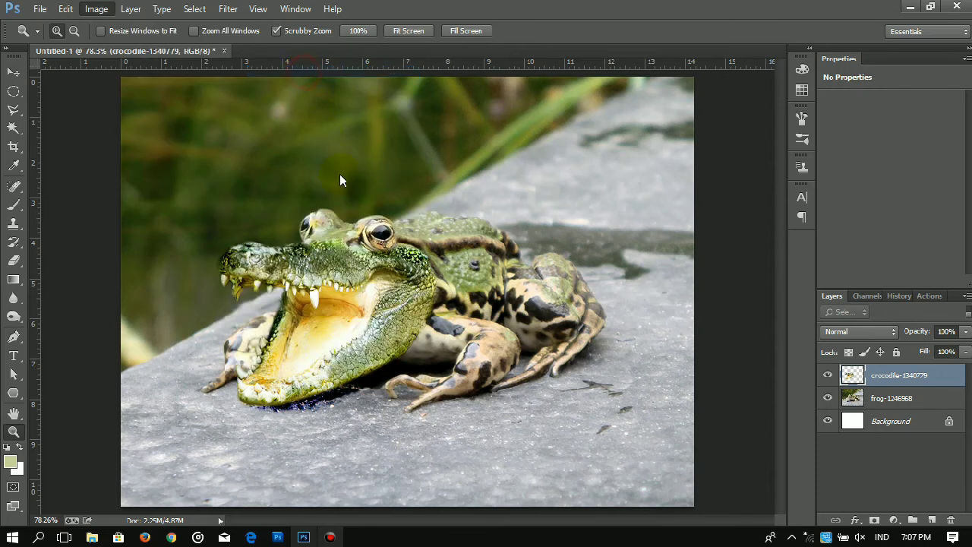
left_click_drag(777, 346, 745, 384)
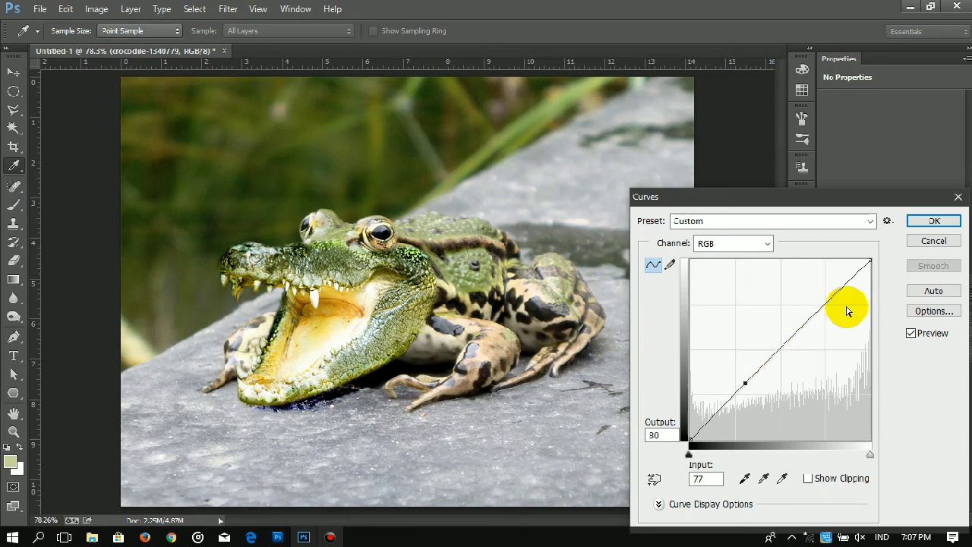
left_click(911, 221)
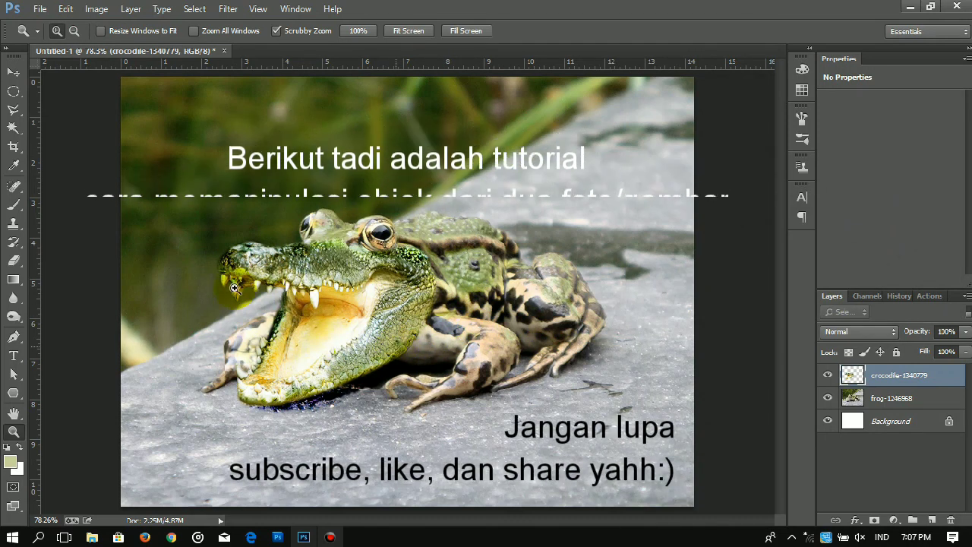
left_click(13, 75)
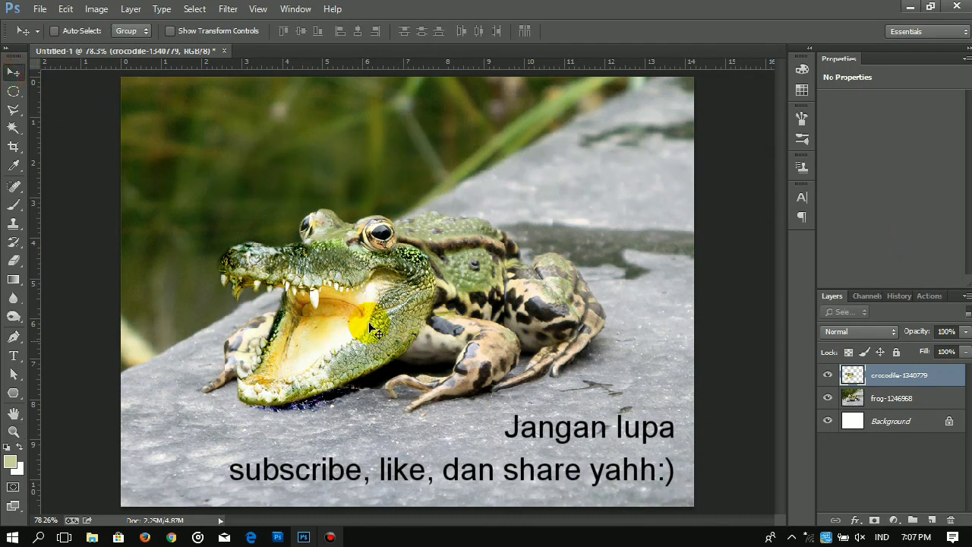